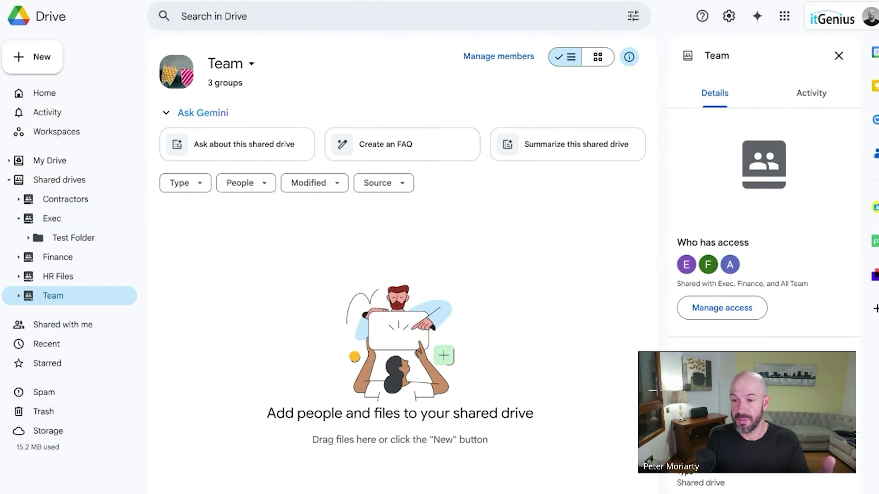
Switch between the Exec and Finance shared drives, then check and close Test Doc's sharing settings.
{"action": "left_click", "coordinate": [88, 221]}
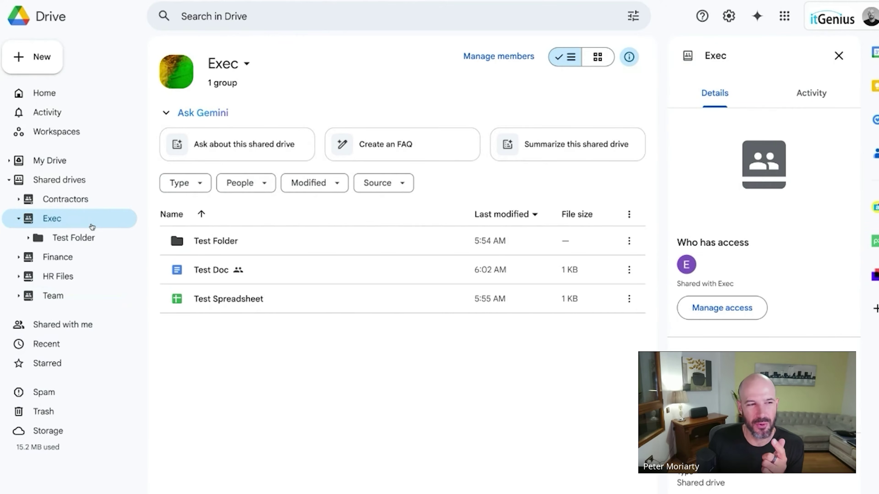
{"action": "left_click", "coordinate": [85, 265]}
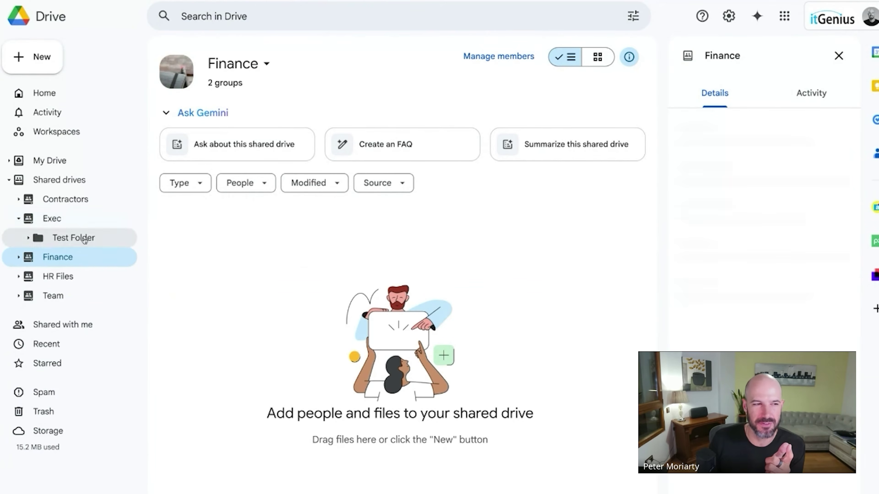
{"action": "left_click", "coordinate": [91, 219]}
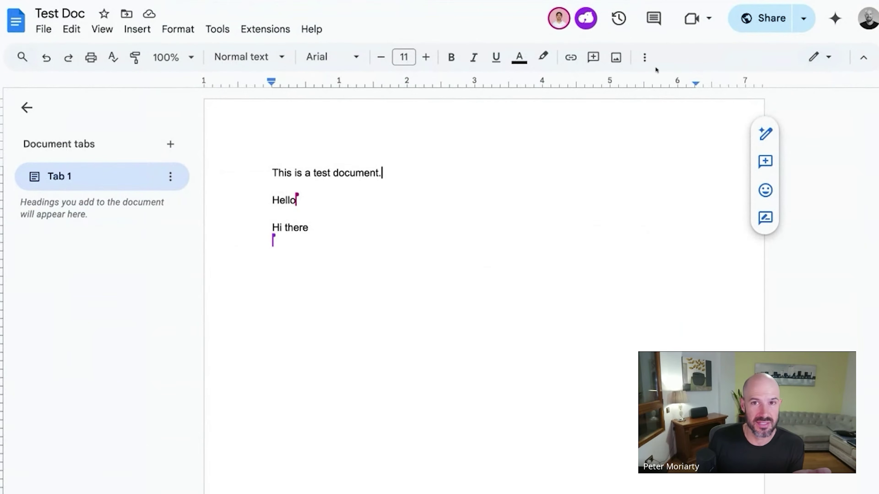
{"action": "left_click", "coordinate": [752, 24]}
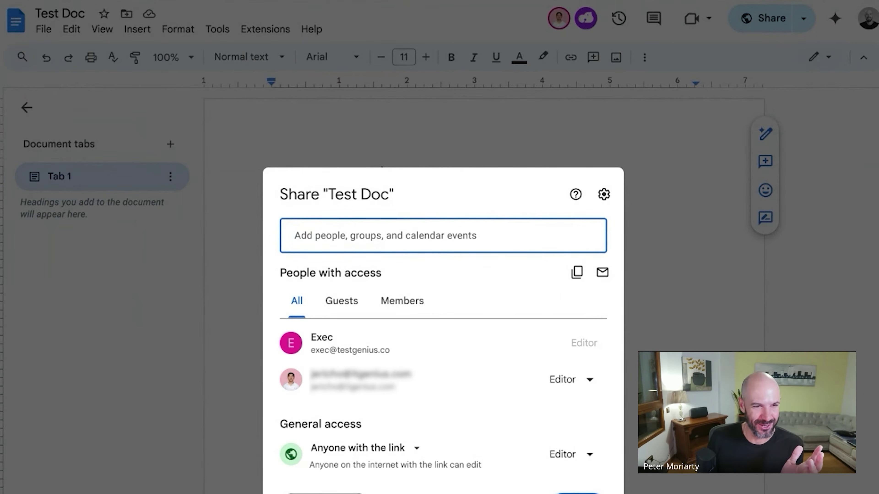
{"action": "left_click", "coordinate": [578, 493]}
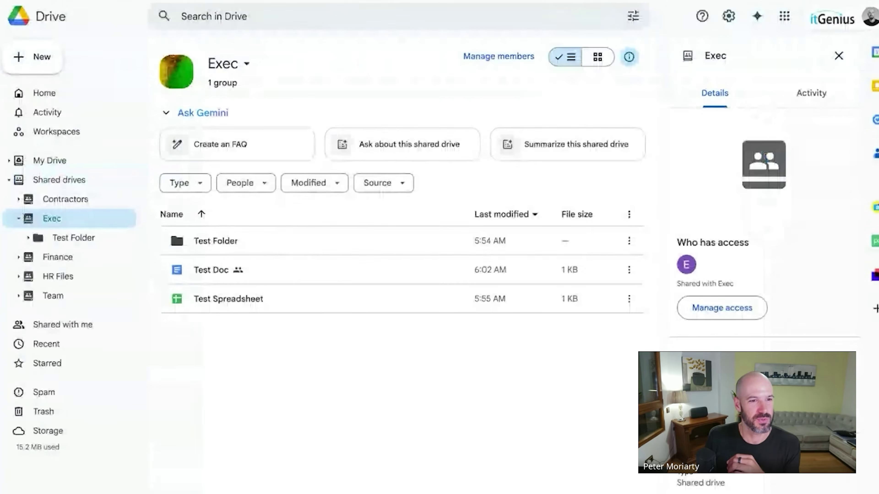
Turn off 'Allow people outside of itGenius [Test] to access files' in Exec's shared drive settings.
{"action": "right_click", "coordinate": [62, 214]}
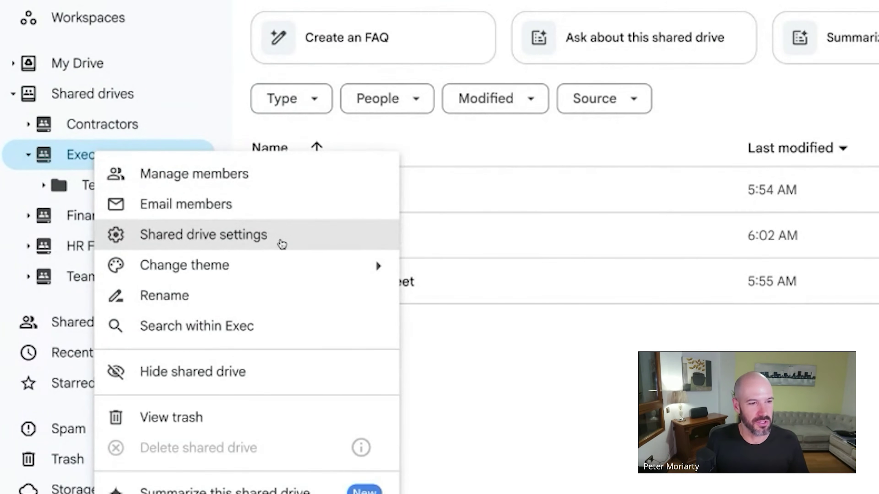
{"action": "left_click", "coordinate": [282, 245]}
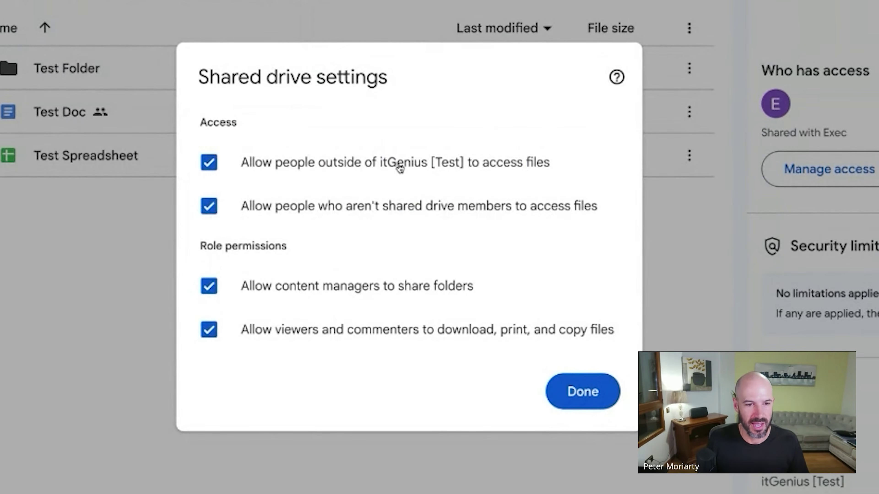
{"action": "left_click", "coordinate": [400, 169]}
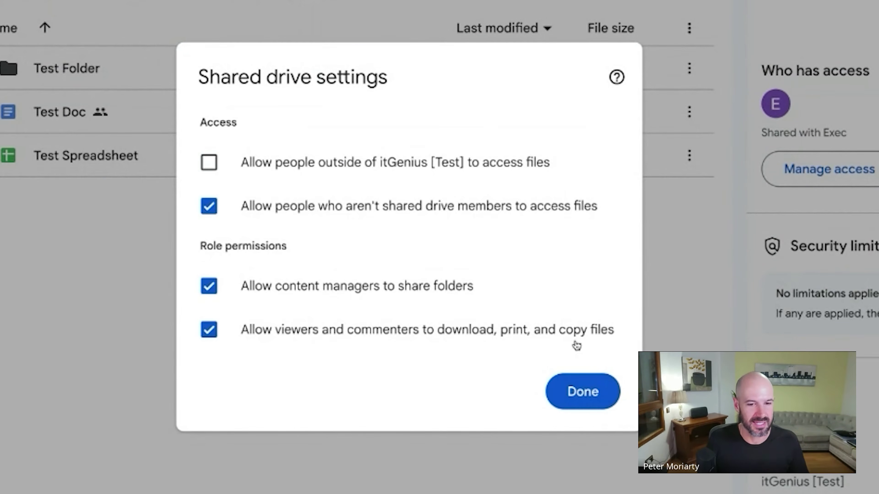
{"action": "left_click", "coordinate": [583, 391]}
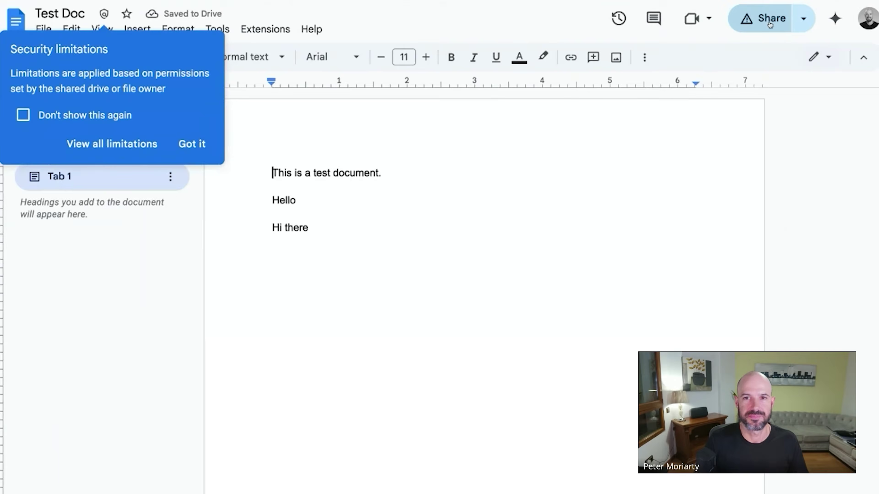
Dismiss the security notice and change Test Doc's General access from 'Anyone with the link' to Restricted.
{"action": "left_click", "coordinate": [770, 24]}
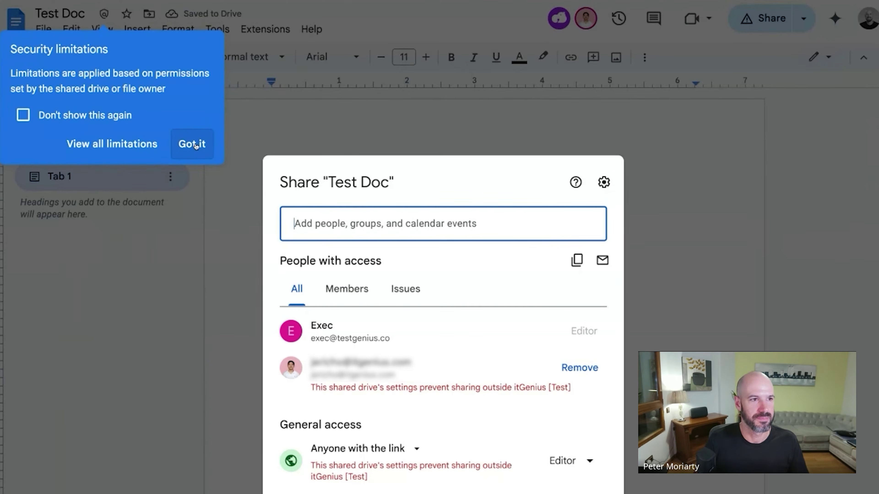
{"action": "left_click", "coordinate": [192, 144]}
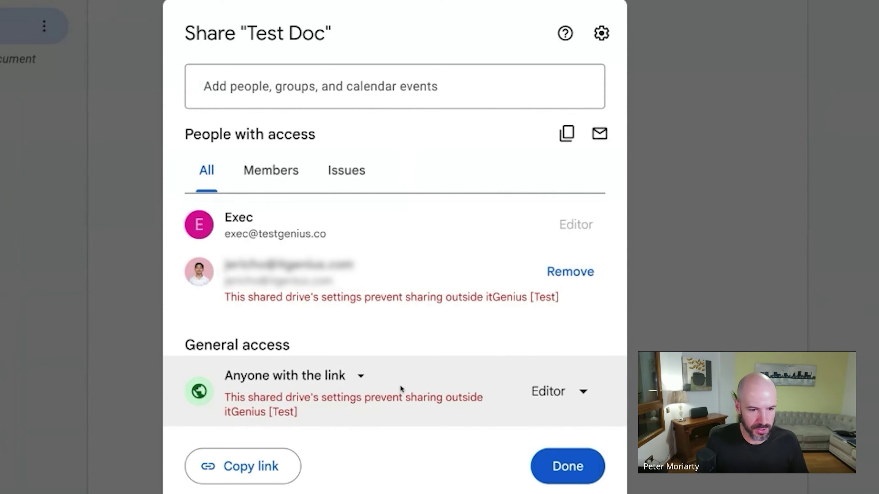
{"action": "triple_click", "coordinate": [307, 411]}
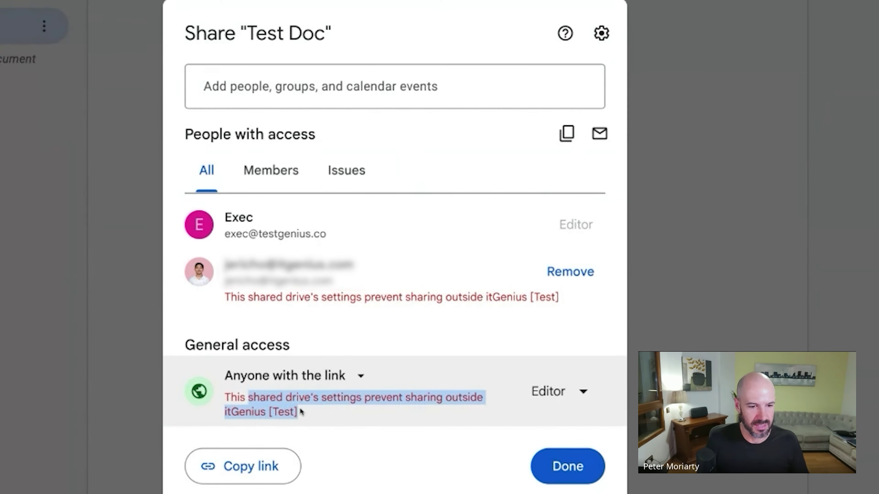
{"action": "left_click", "coordinate": [357, 410]}
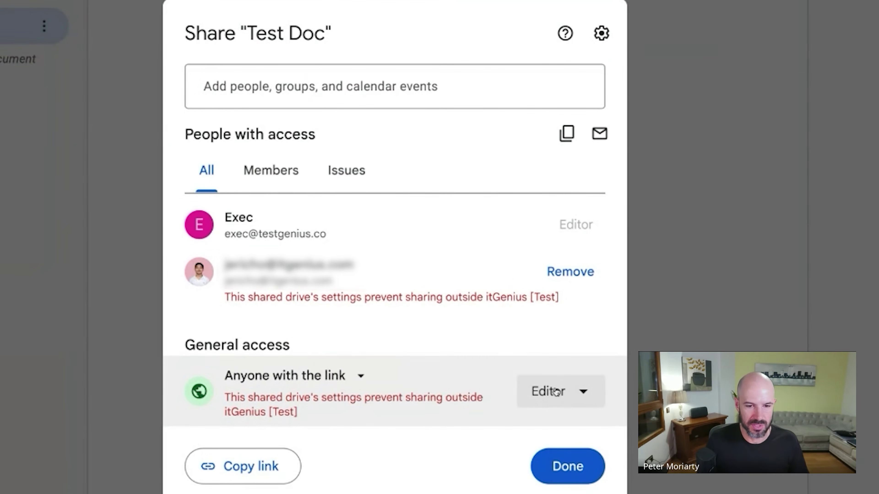
{"action": "left_click", "coordinate": [557, 393]}
{"action": "left_click", "coordinate": [340, 381]}
{"action": "left_click", "coordinate": [344, 256]}
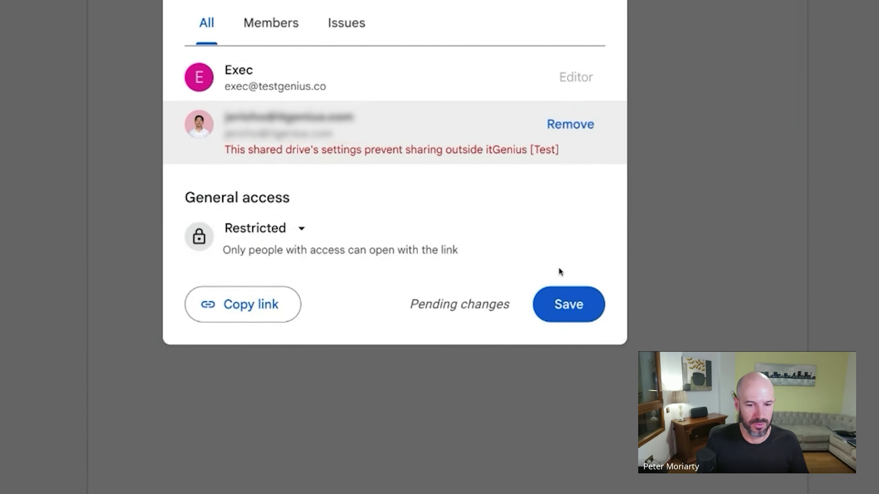
{"action": "left_click", "coordinate": [559, 294]}
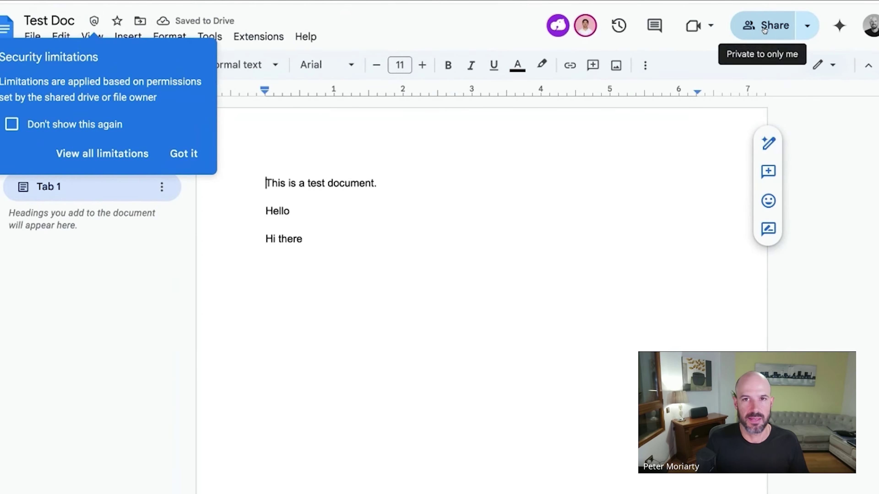
Try sharing Test Doc with an external address, acknowledge the blocked-sharing alert, and back out.
{"action": "left_click", "coordinate": [755, 31]}
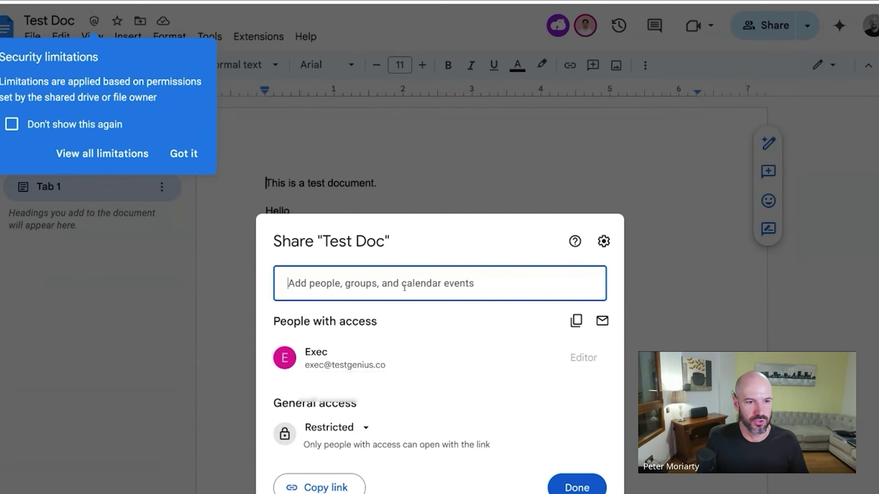
{"action": "left_click", "coordinate": [405, 288]}
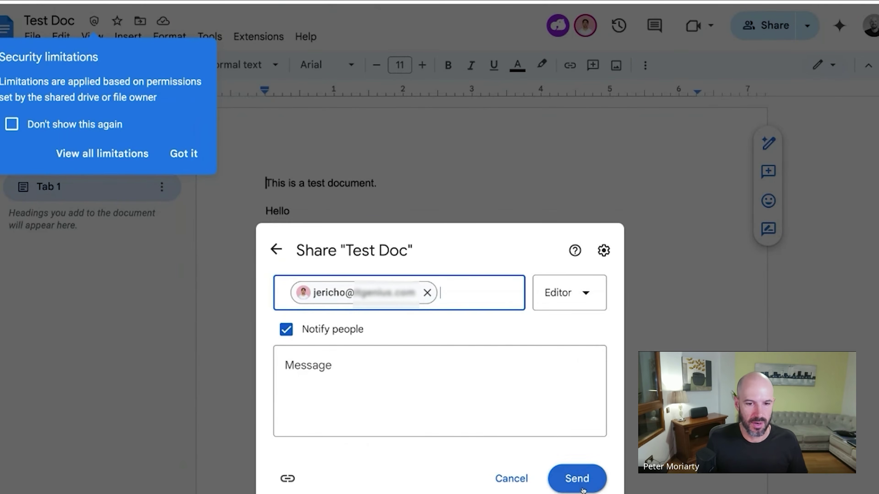
{"action": "left_click", "coordinate": [584, 482]}
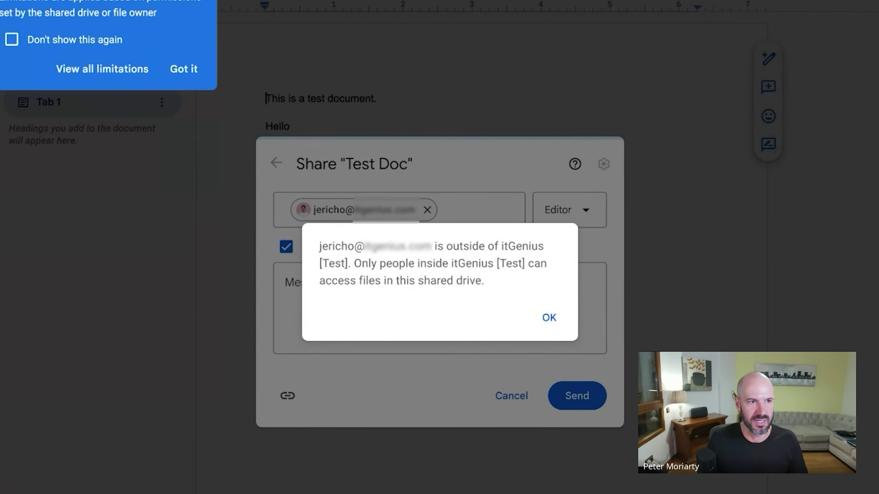
{"action": "left_click", "coordinate": [549, 318]}
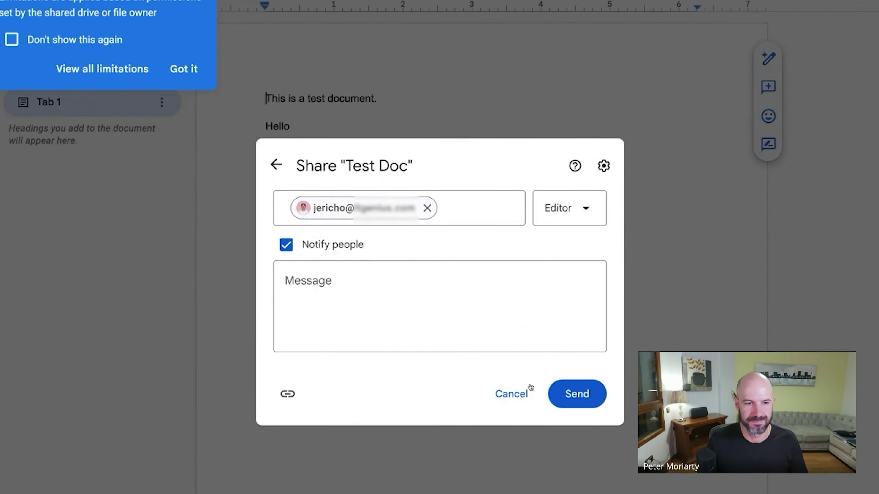
{"action": "left_click", "coordinate": [276, 165]}
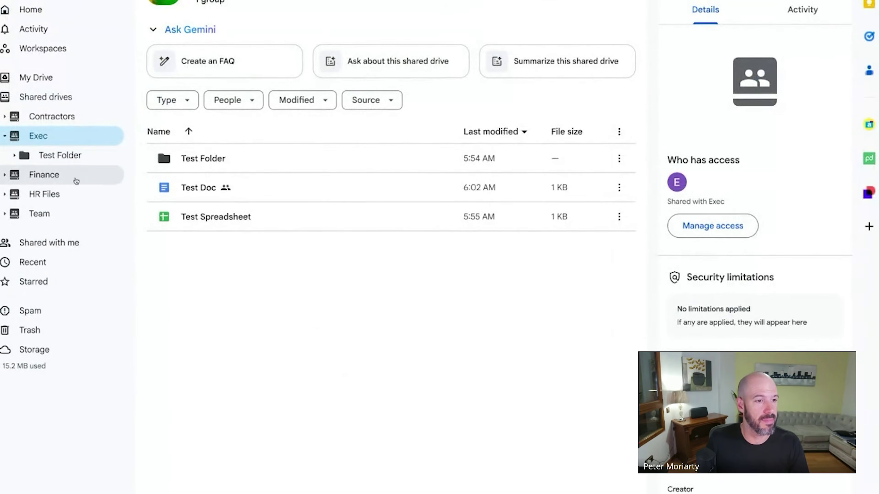
Create a shared drive named 'Finance ext.' and bring up its Manage members panel.
{"action": "left_click", "coordinate": [78, 177]}
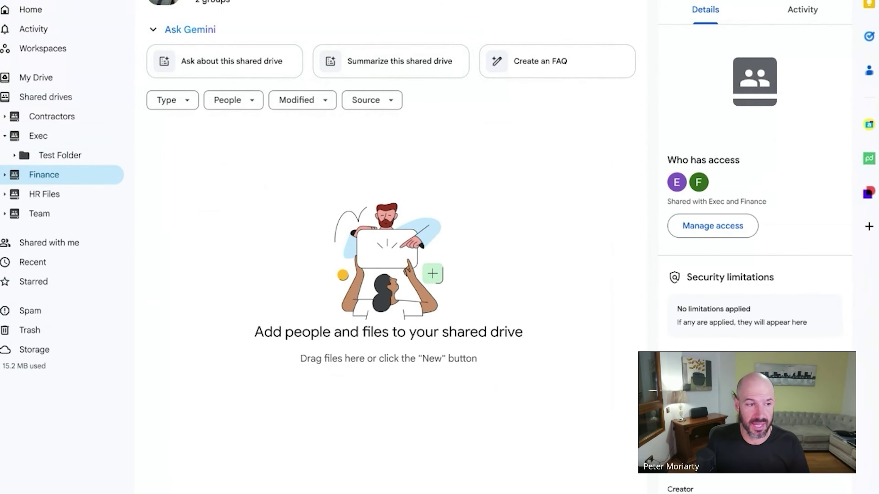
{"action": "left_click", "coordinate": [43, 92]}
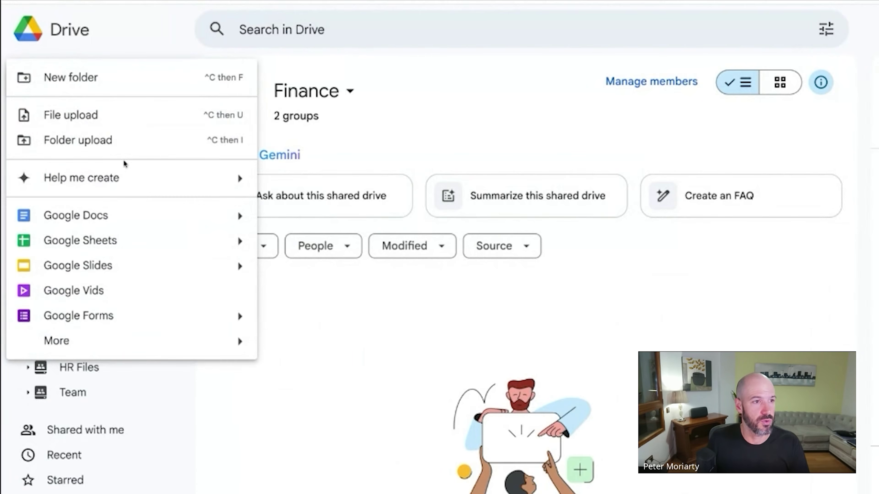
{"action": "left_click", "coordinate": [384, 378]}
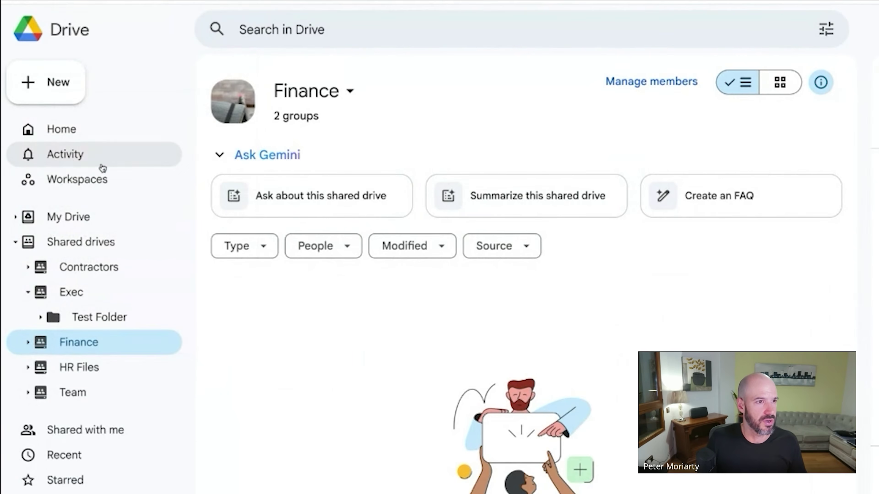
{"action": "left_click", "coordinate": [97, 241]}
{"action": "left_click", "coordinate": [55, 99]}
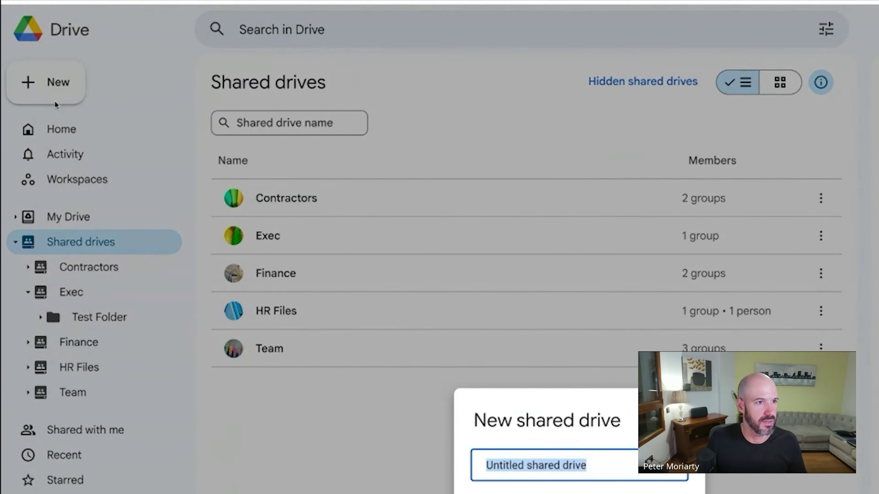
{"action": "type", "text": "Finance ext."}
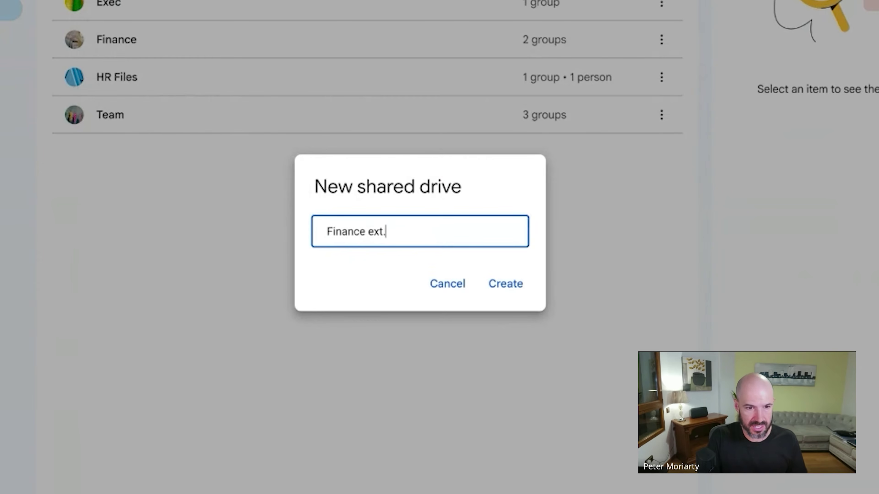
{"action": "key", "text": "Return"}
{"action": "right_click", "coordinate": [15, 134]}
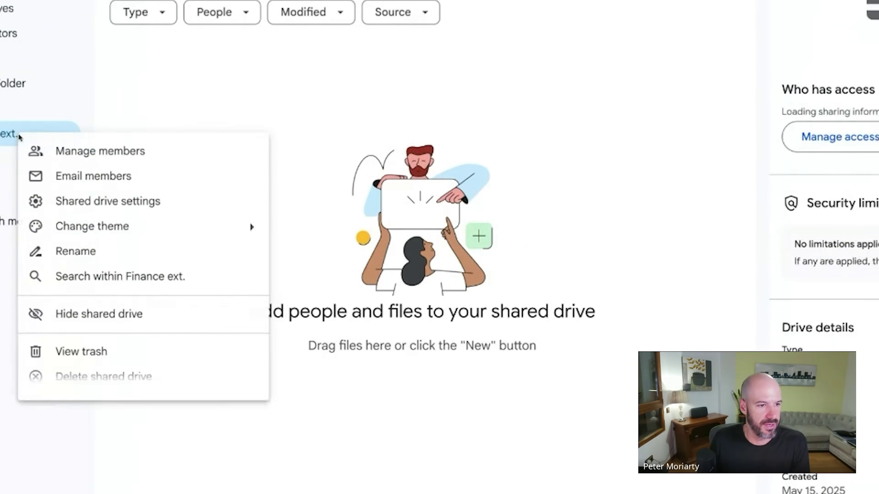
{"action": "left_click", "coordinate": [98, 149]}
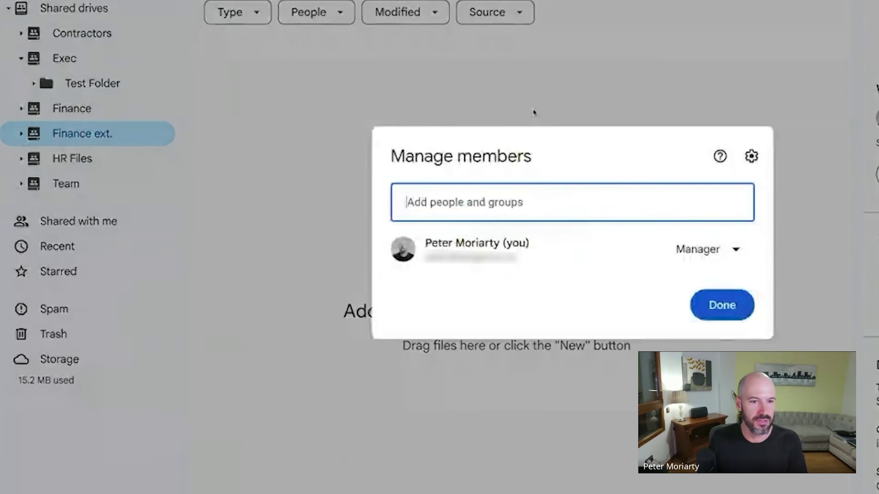
Add the Finance group to Finance ext. with the Contributor role.
{"action": "type", "text": "finance"}
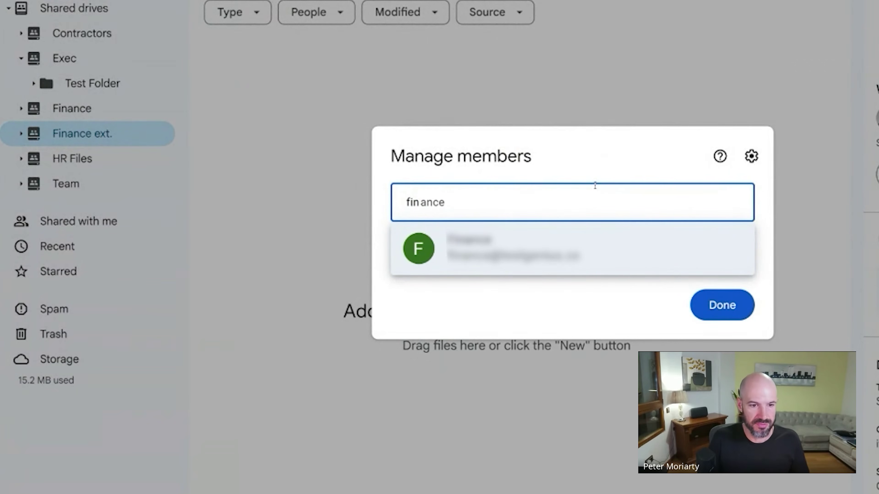
{"action": "left_click", "coordinate": [602, 247]}
{"action": "left_click", "coordinate": [684, 156]}
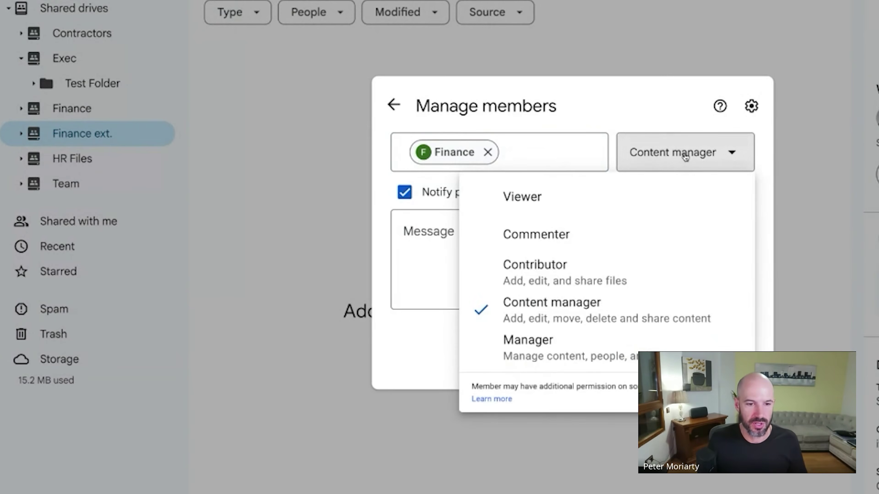
{"action": "left_click", "coordinate": [618, 285]}
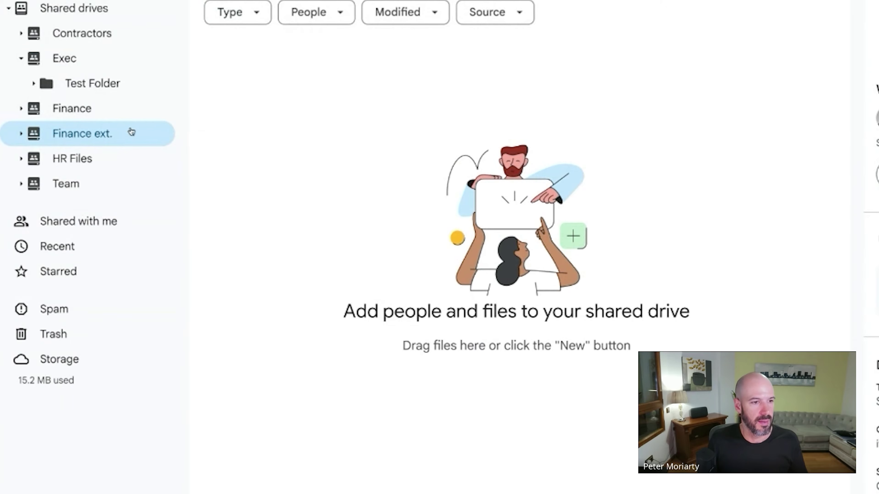
Invite an external contact's e-mail address as Contributor and confirm sharing despite the outside-organisation warning.
{"action": "right_click", "coordinate": [128, 135]}
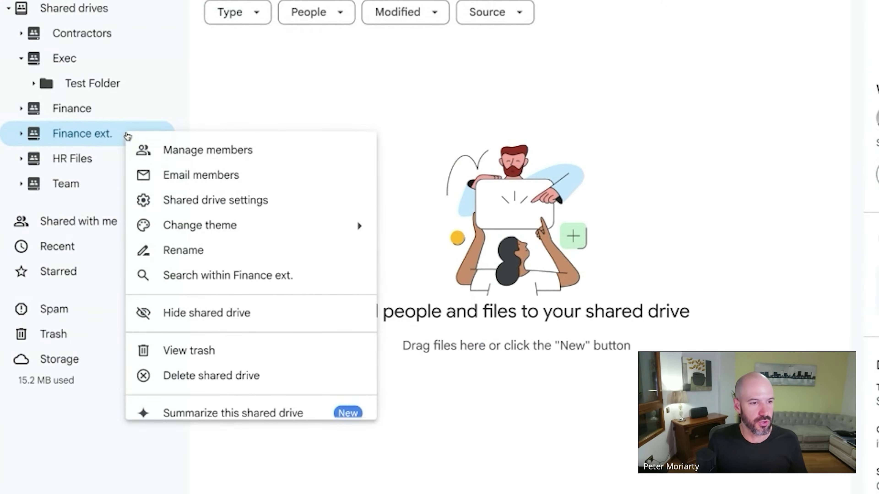
{"action": "left_click", "coordinate": [187, 149]}
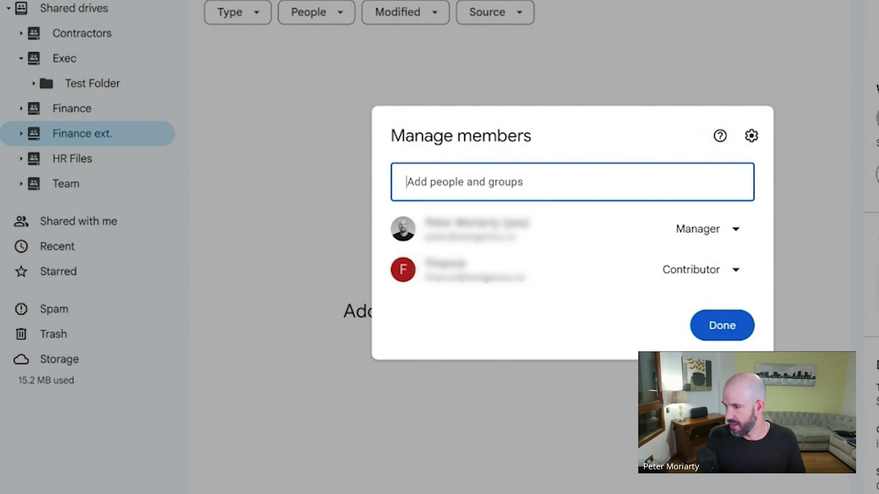
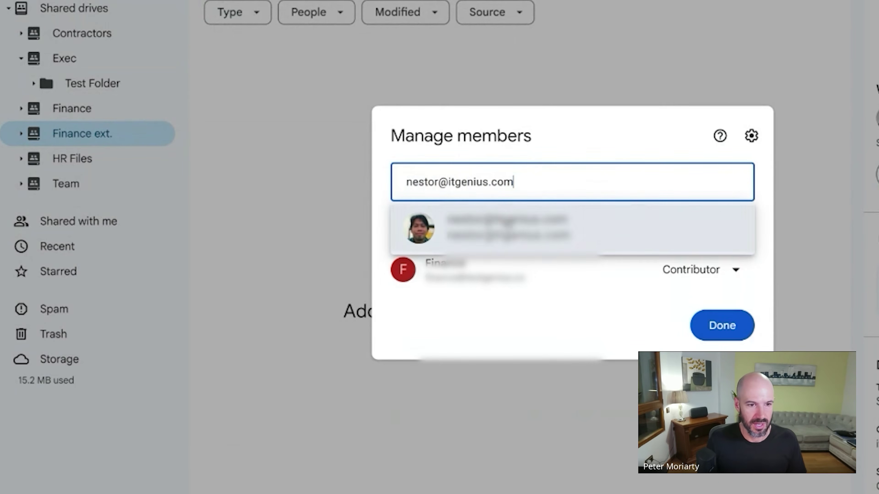
{"action": "left_click", "coordinate": [543, 224]}
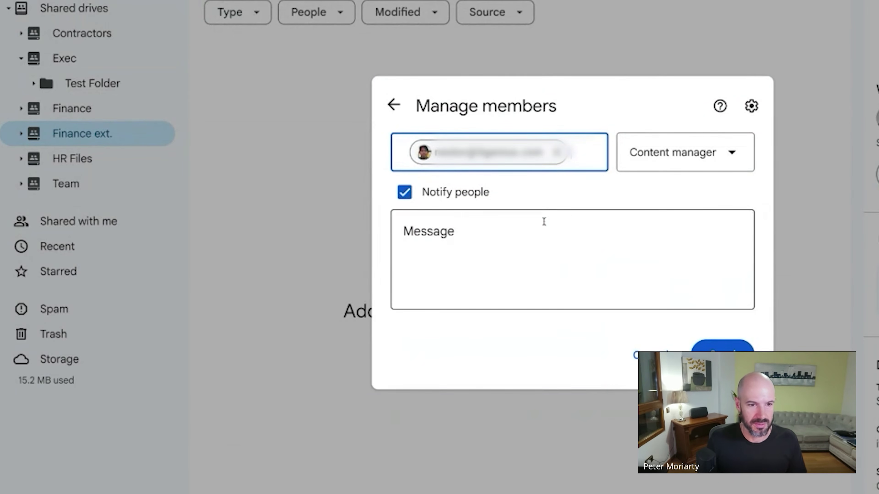
{"action": "left_click", "coordinate": [688, 163]}
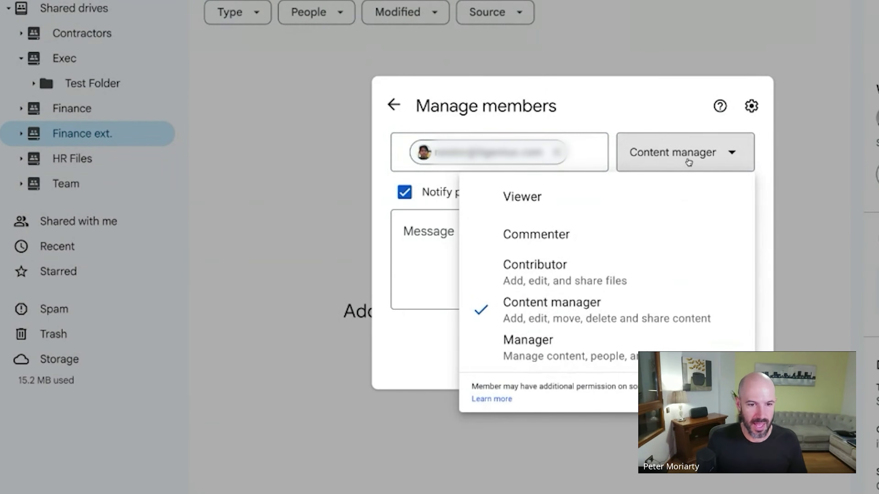
{"action": "left_click", "coordinate": [652, 285]}
{"action": "left_click", "coordinate": [720, 348]}
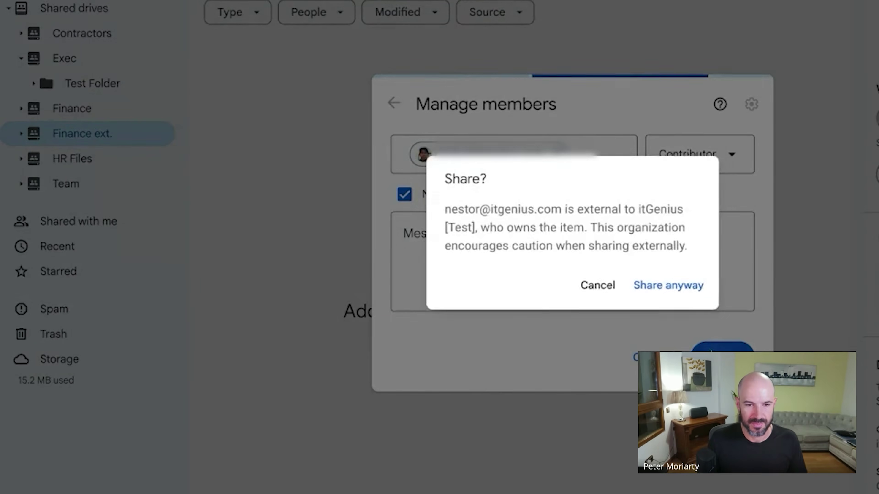
{"action": "left_click", "coordinate": [669, 285]}
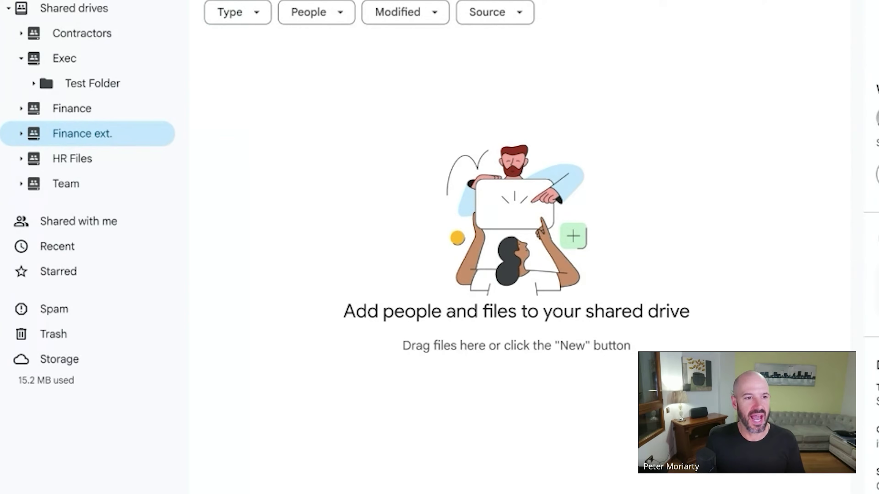
Create a 'Bank Statements' folder in the empty Finance ext. drive, then check Finance and return.
{"action": "right_click", "coordinate": [271, 85]}
{"action": "left_click", "coordinate": [311, 94]}
{"action": "type", "text": "Bank Statement"}
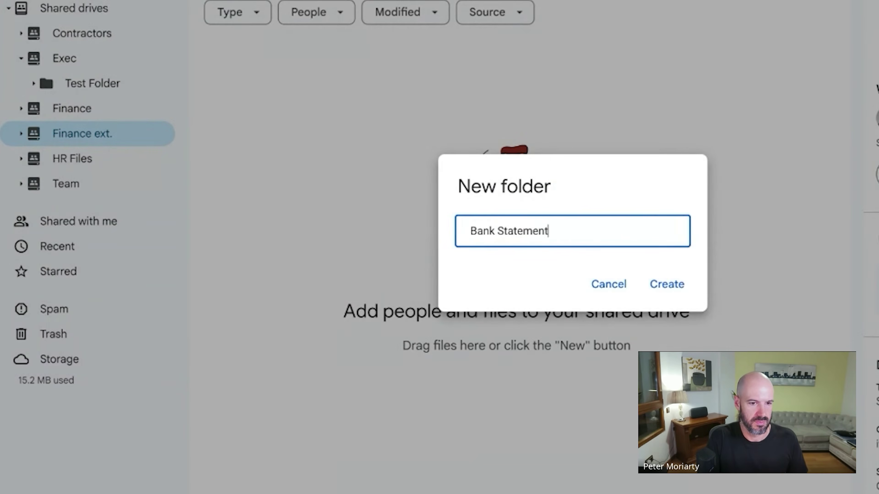
{"action": "key", "text": "Return"}
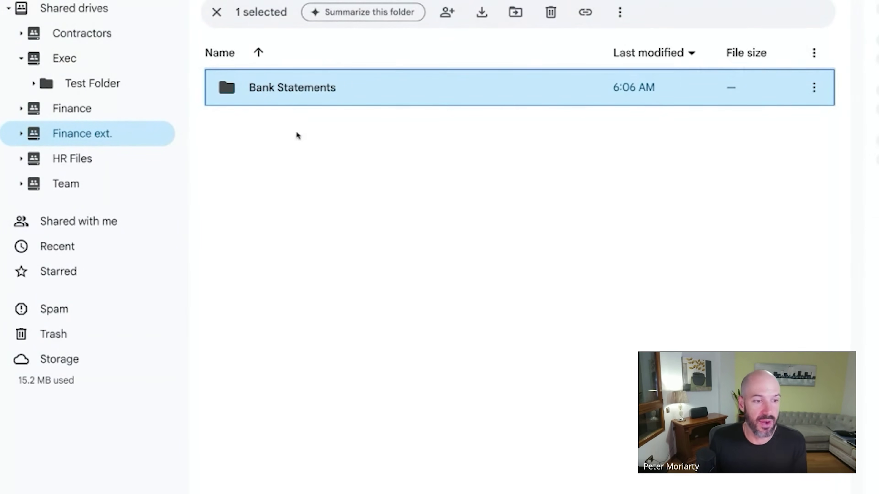
{"action": "left_click", "coordinate": [131, 130]}
{"action": "left_click", "coordinate": [127, 121]}
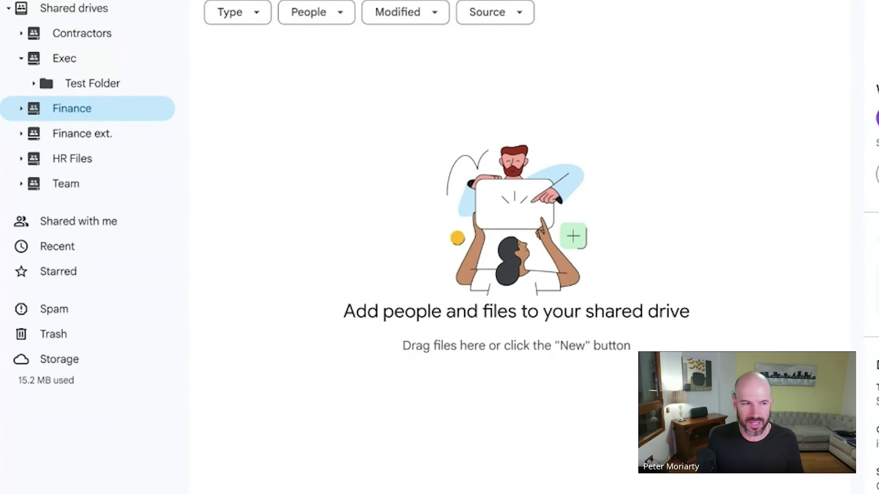
{"action": "left_click", "coordinate": [118, 134]}
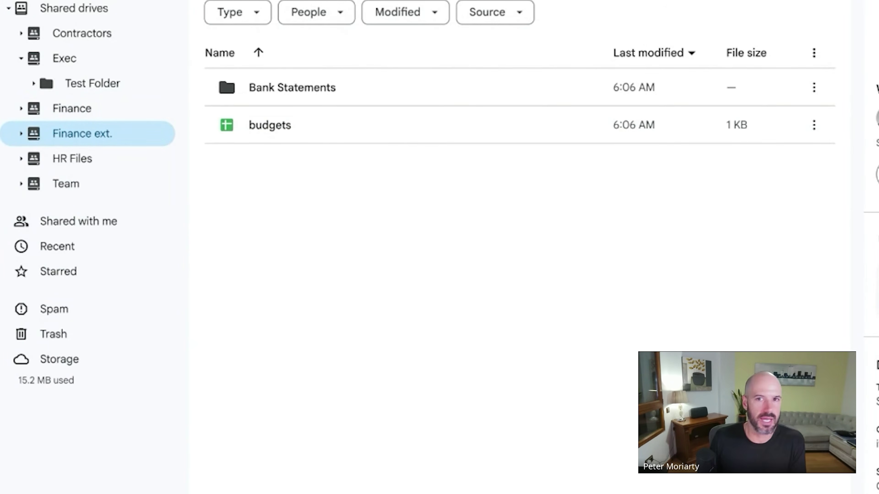
{"action": "left_click", "coordinate": [862, 30]}
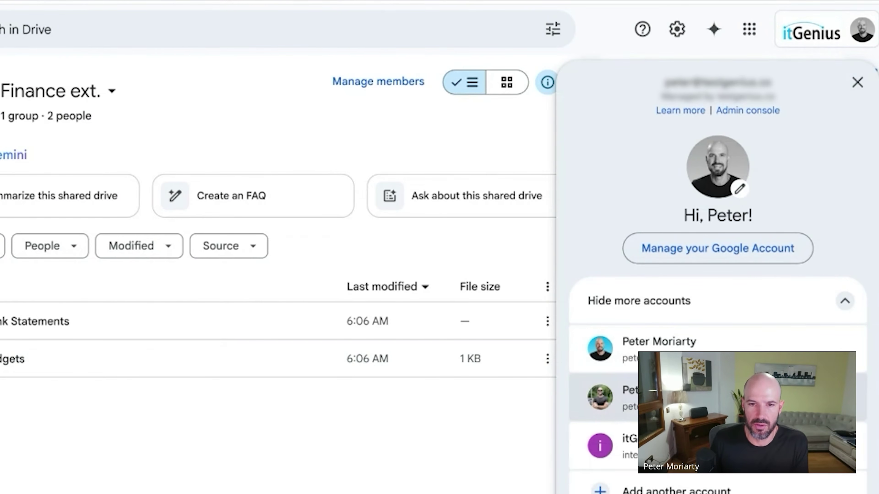
{"action": "left_click", "coordinate": [706, 359]}
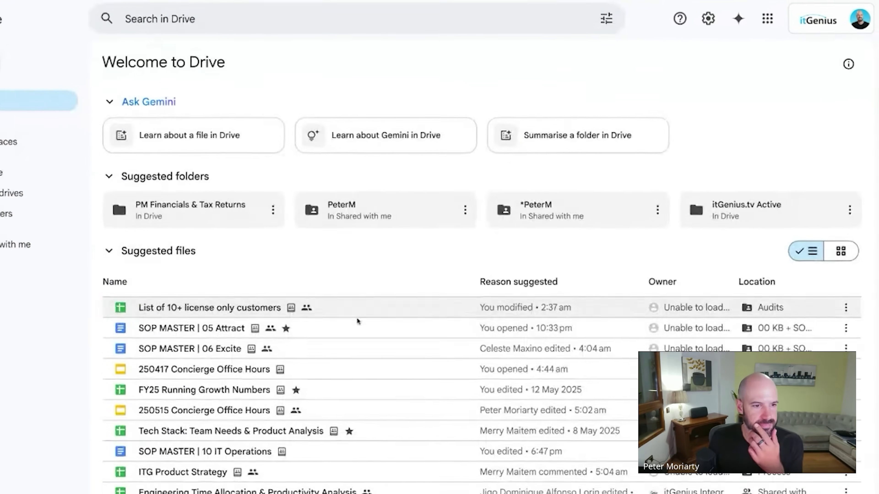
{"action": "left_click", "coordinate": [101, 177]}
{"action": "scroll", "coordinate": [439, 375], "scroll_direction": "down", "scroll_amount": 3}
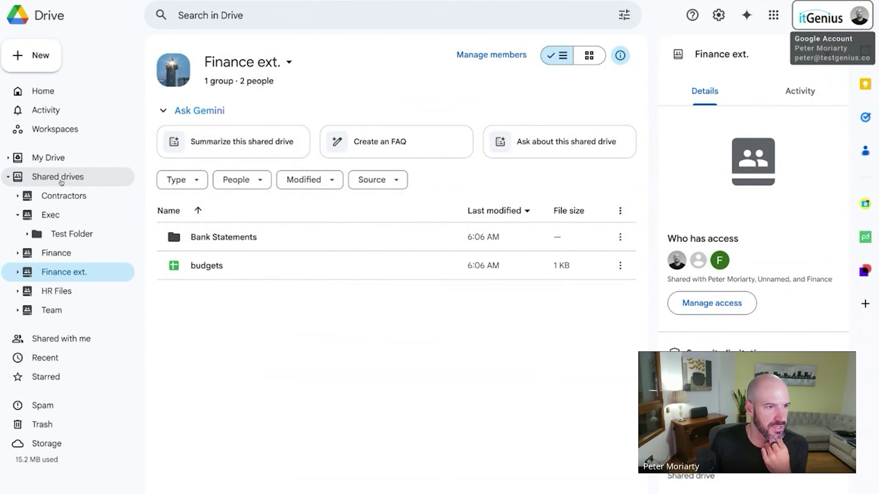
In Contractors' shared drive settings, uncheck 'Allow viewers and commenters to download, print, and copy files'.
{"action": "left_click", "coordinate": [61, 181]}
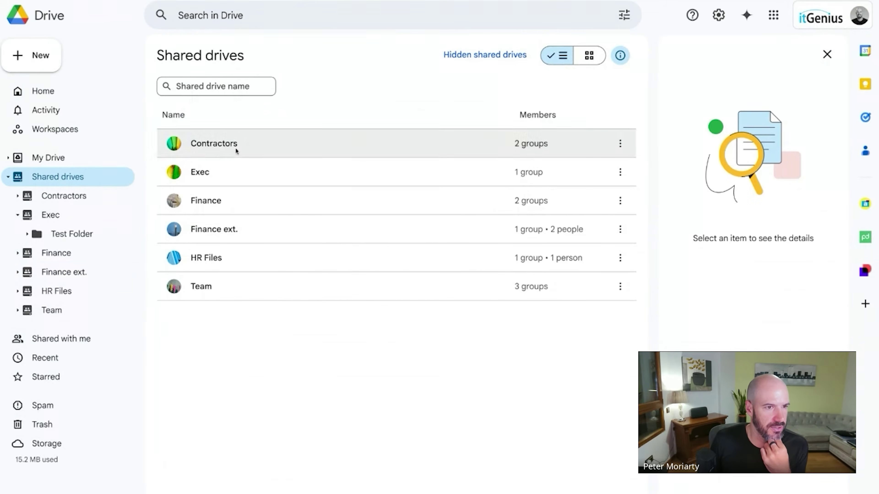
{"action": "left_click", "coordinate": [234, 154]}
{"action": "right_click", "coordinate": [234, 154]}
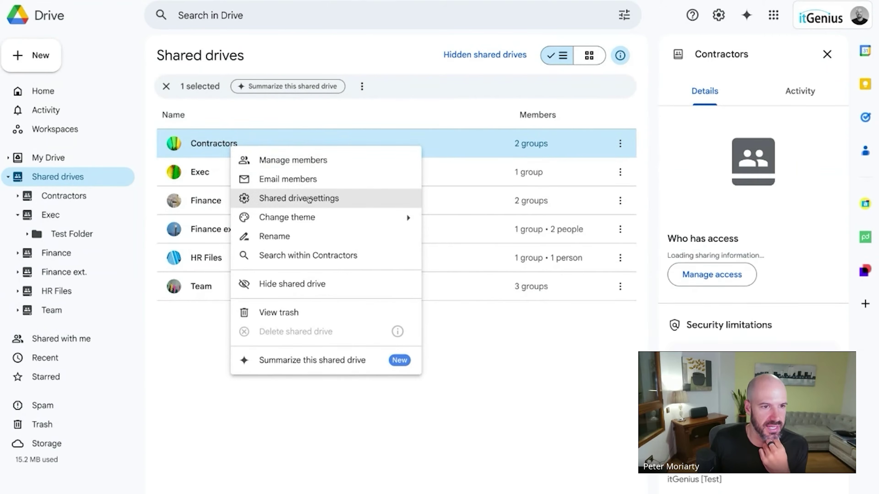
{"action": "left_click", "coordinate": [309, 200]}
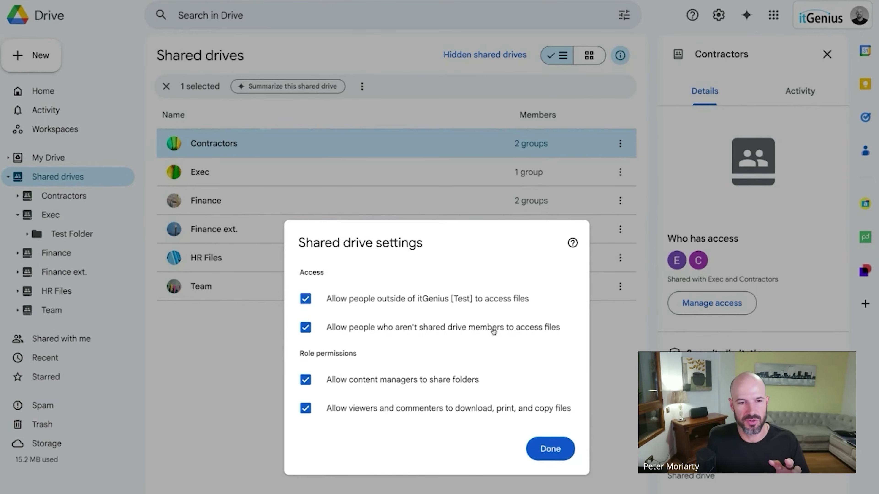
{"action": "left_click", "coordinate": [464, 331]}
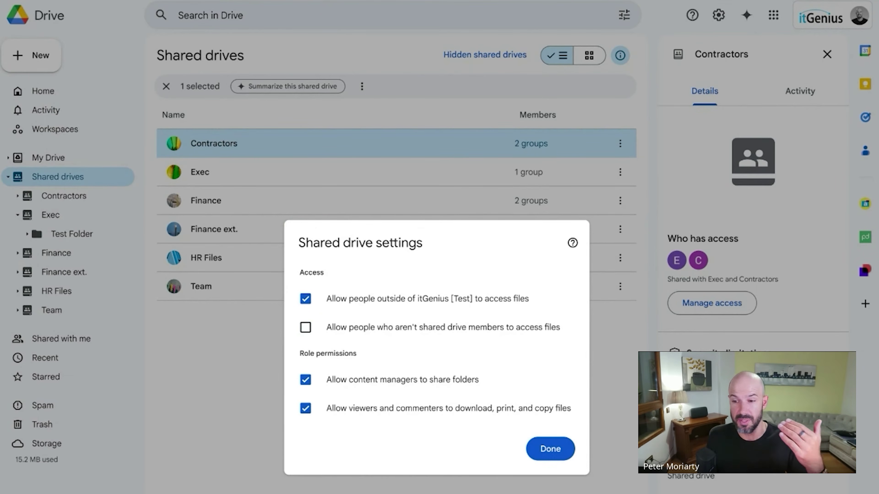
{"action": "left_click", "coordinate": [347, 329]}
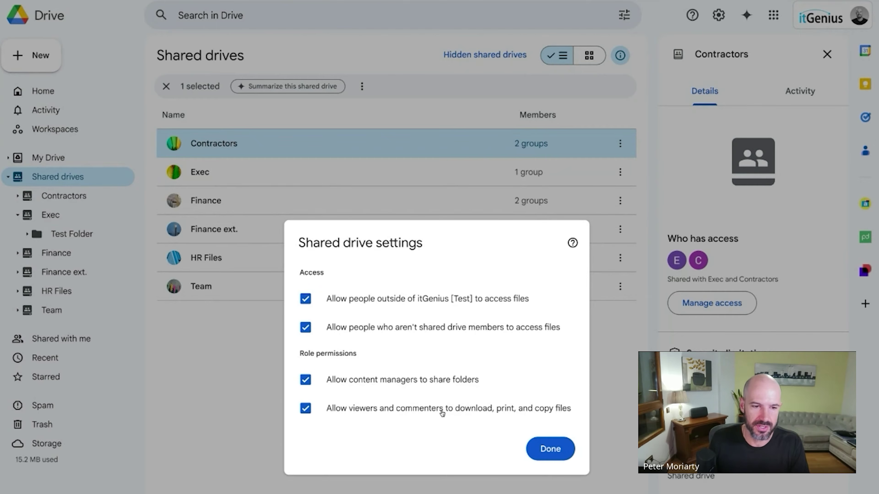
{"action": "left_click", "coordinate": [414, 412]}
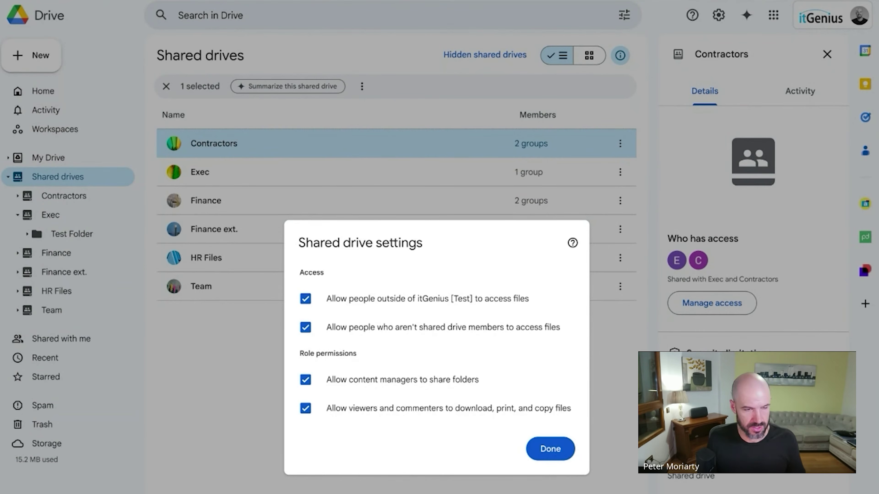
Reload Drive and reopen the Contractors settings to confirm the change was saved.
{"action": "key", "text": "super+r"}
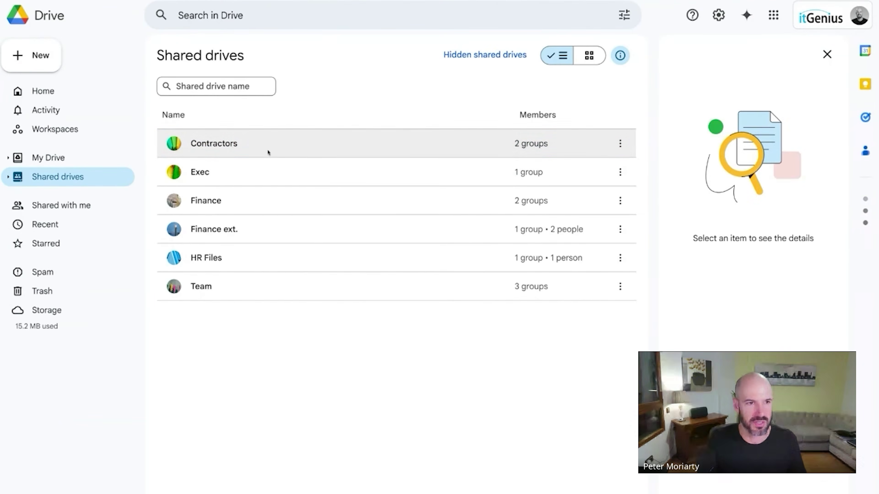
{"action": "right_click", "coordinate": [268, 152]}
{"action": "left_click", "coordinate": [322, 198]}
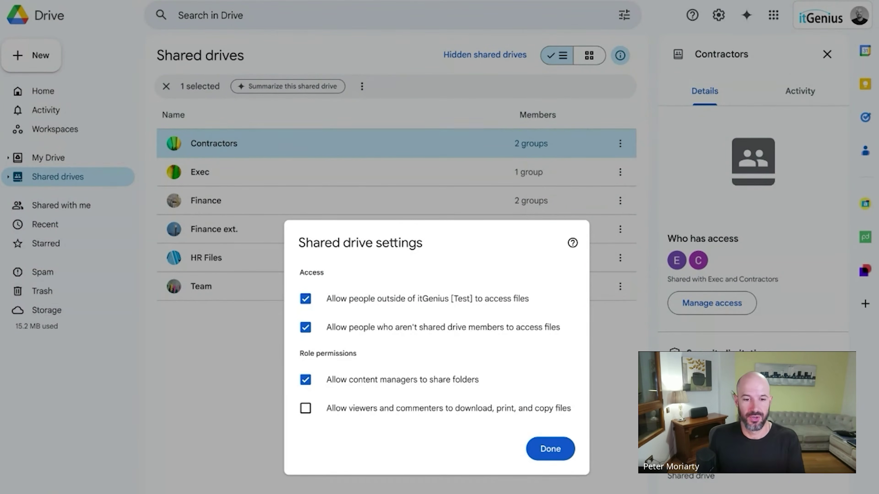
{"action": "left_click", "coordinate": [550, 448]}
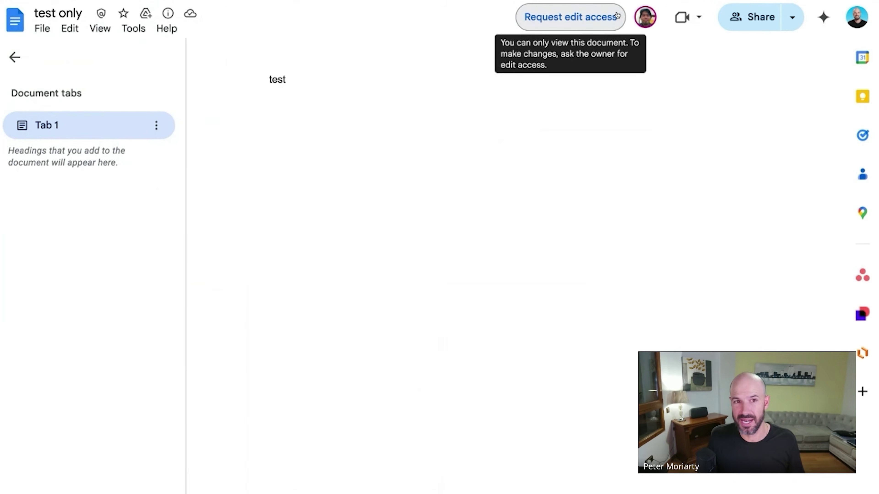
Show the test only document's File menu with Make a copy, Download and Print greyed out.
{"action": "left_click", "coordinate": [42, 29]}
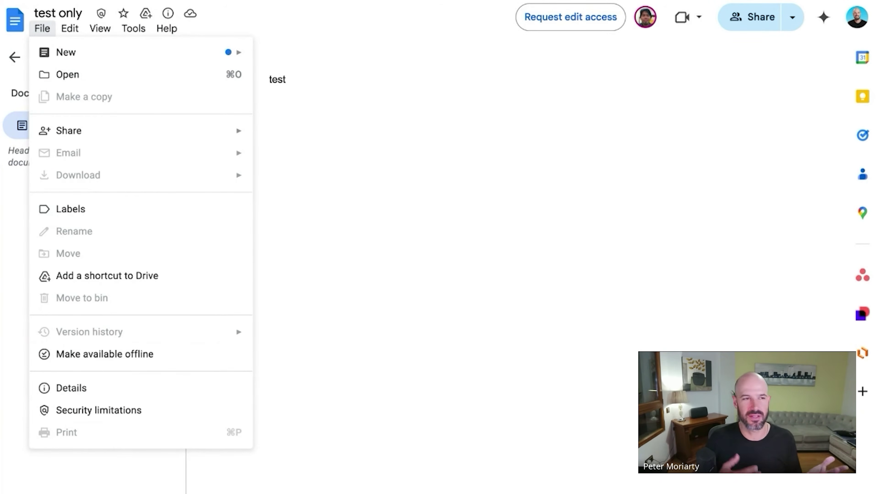
{"action": "mouse_move", "coordinate": [164, 29]}
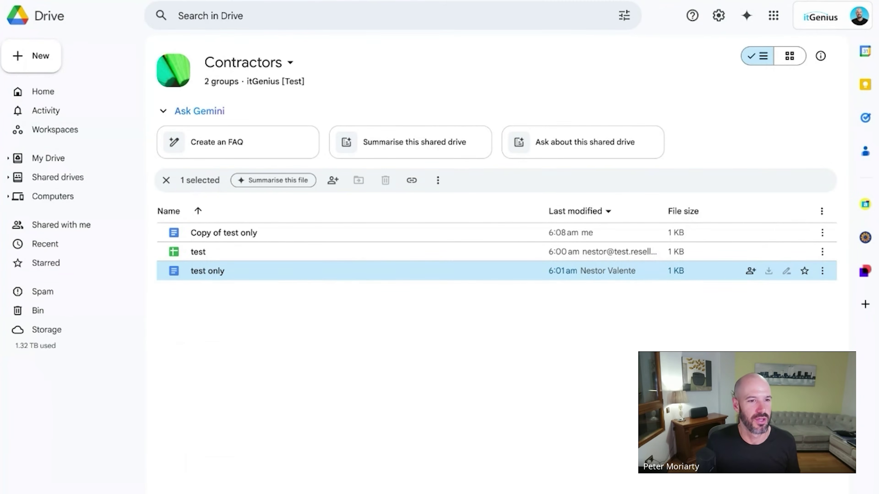
{"action": "right_click", "coordinate": [296, 271]}
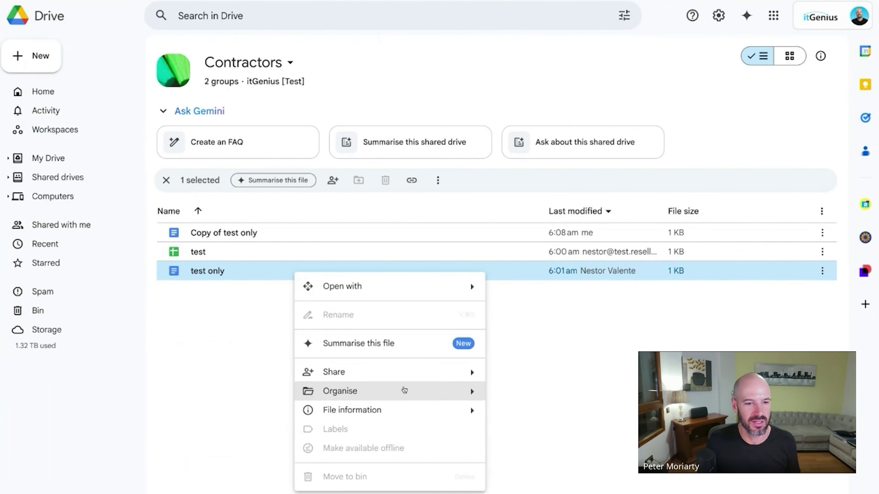
{"action": "left_click", "coordinate": [238, 361]}
{"action": "left_click", "coordinate": [324, 278]}
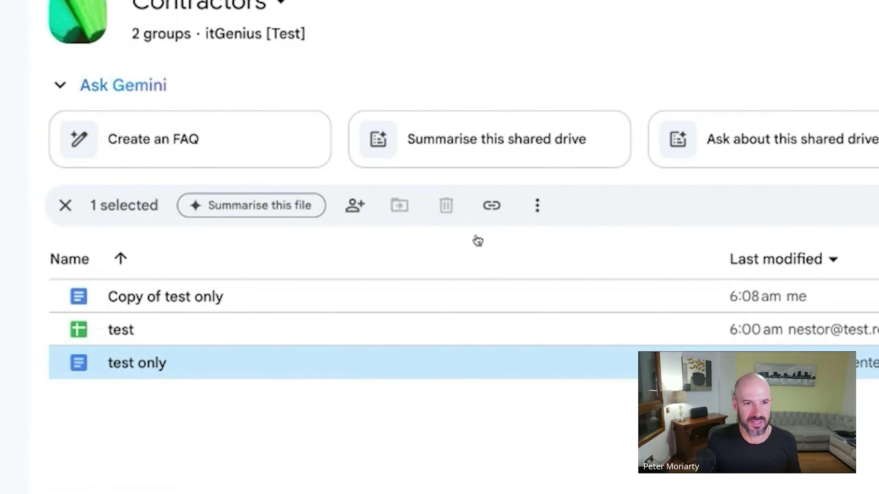
{"action": "left_click", "coordinate": [396, 470]}
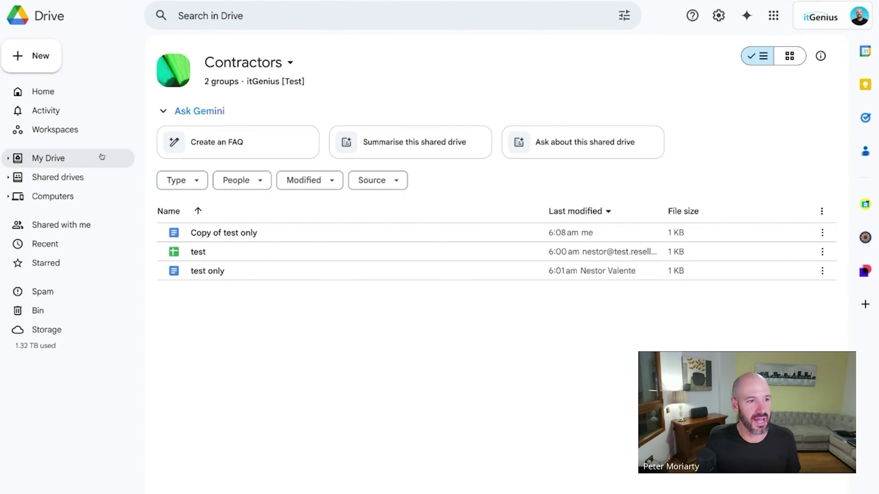
Drag the Copy of 00 Demo folder from My Drive onto GC D2 Attract in the sidebar.
{"action": "left_click", "coordinate": [88, 158]}
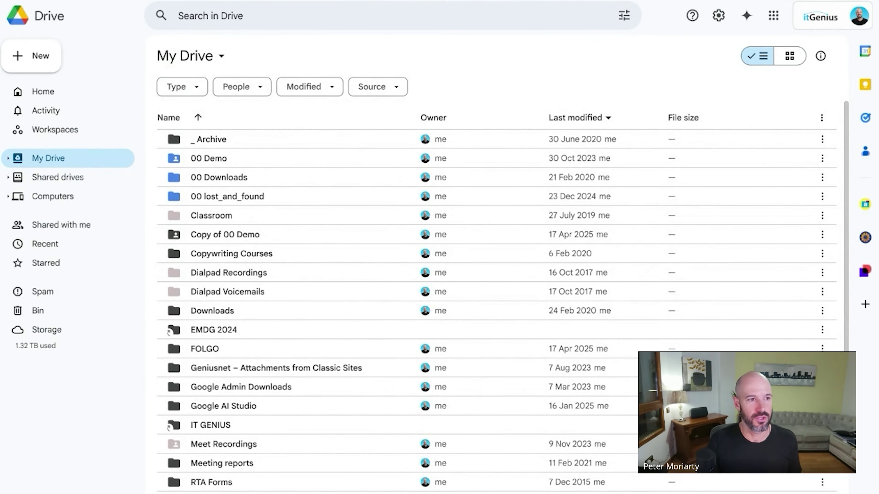
{"action": "left_click", "coordinate": [80, 177]}
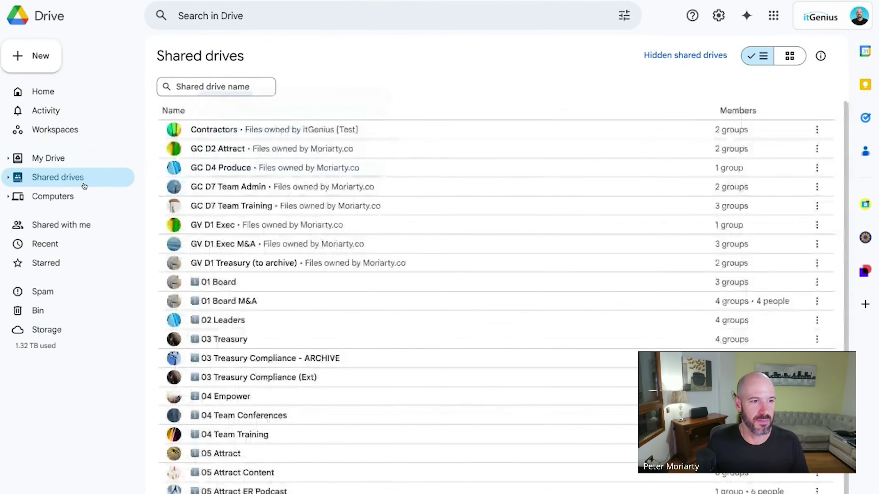
{"action": "left_click", "coordinate": [86, 162]}
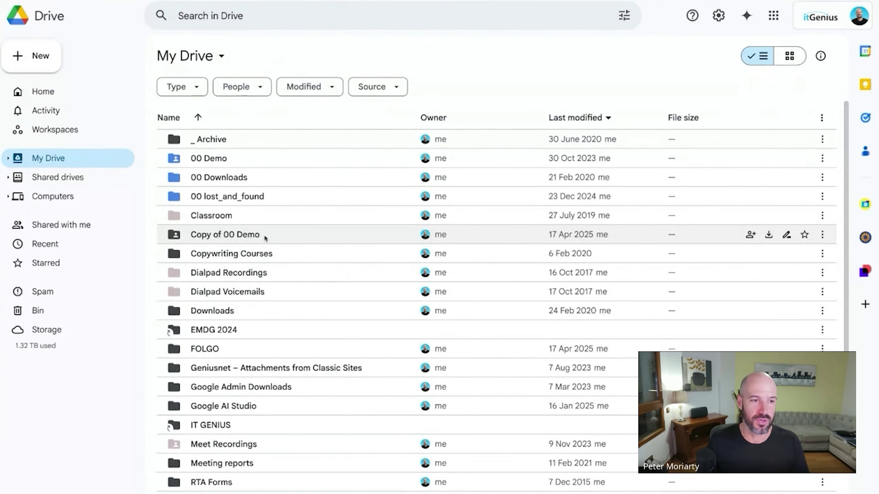
{"action": "left_click_drag", "start_coordinate": [266, 238], "coordinate": [305, 239]}
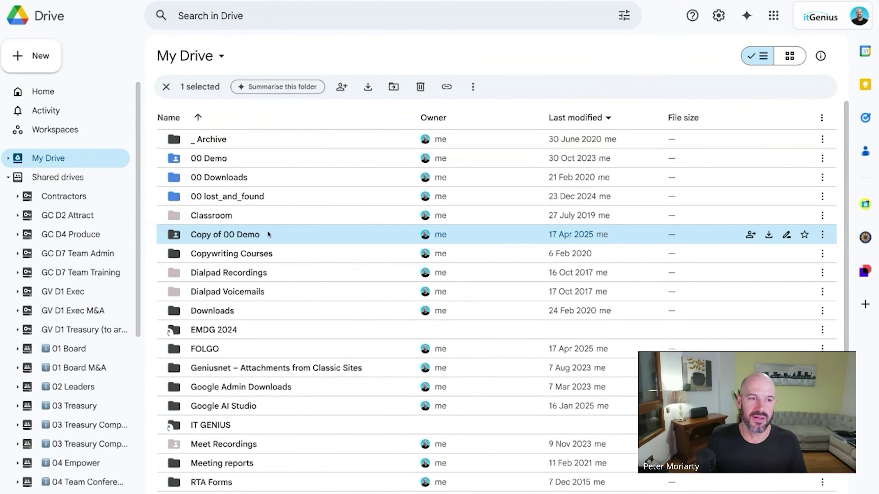
{"action": "left_click_drag", "start_coordinate": [269, 234], "coordinate": [64, 197]}
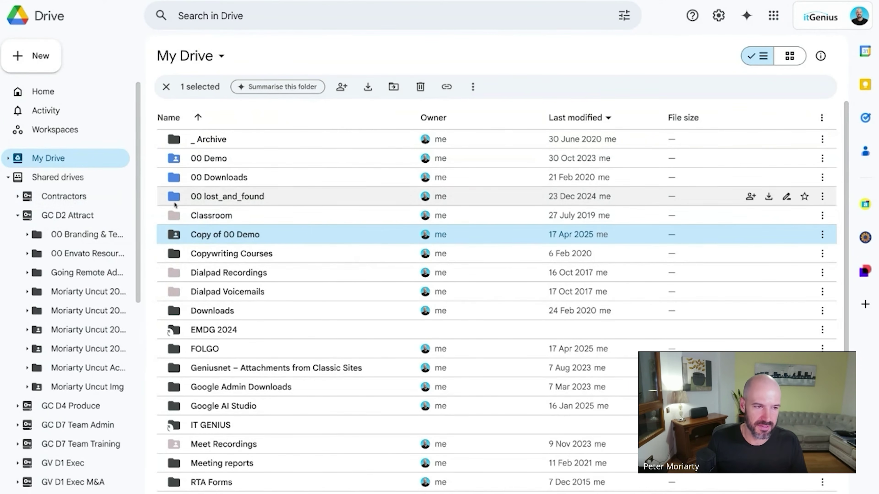
{"action": "left_click_drag", "start_coordinate": [225, 234], "coordinate": [68, 215]}
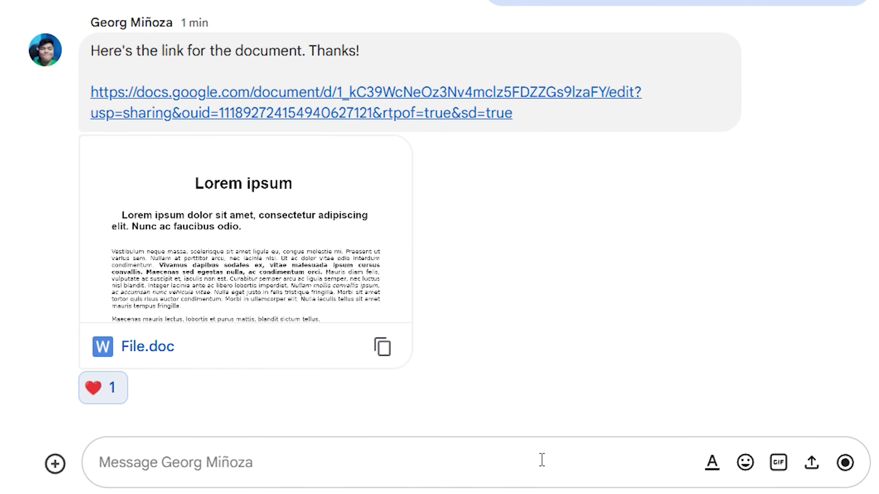
Write the note 'Thank you! Could you please move the file to the shared drive' and cancel moving Copy of 00 Demo into GC D2 Attract.
{"action": "type", "text": "Thank you! Could you please move the file to the shared drive"}
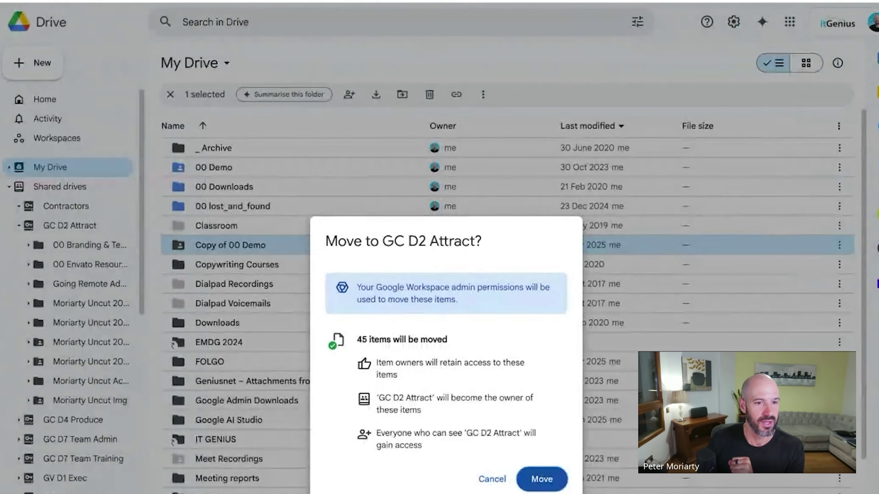
{"action": "key", "text": "Escape"}
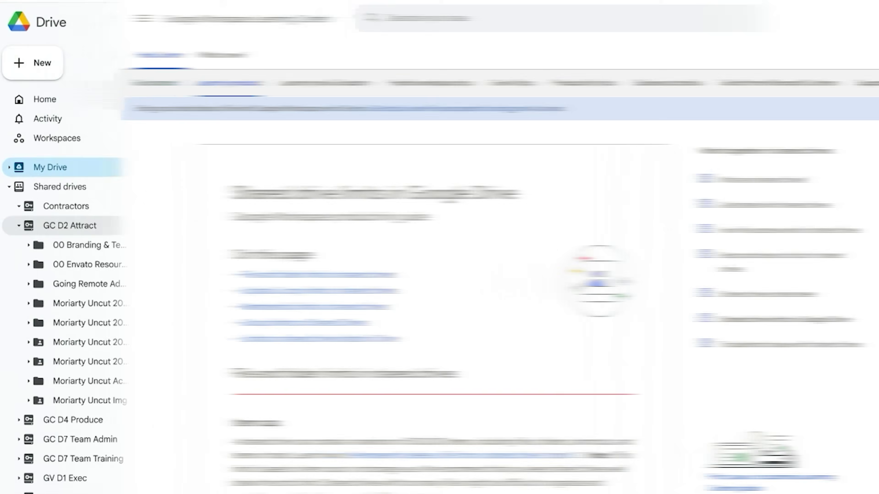
Scroll to File and folder limits and highlight the 500,000-item shared drive cap sentence.
{"action": "scroll", "coordinate": [860, 118], "scroll_direction": "down", "scroll_amount": 4}
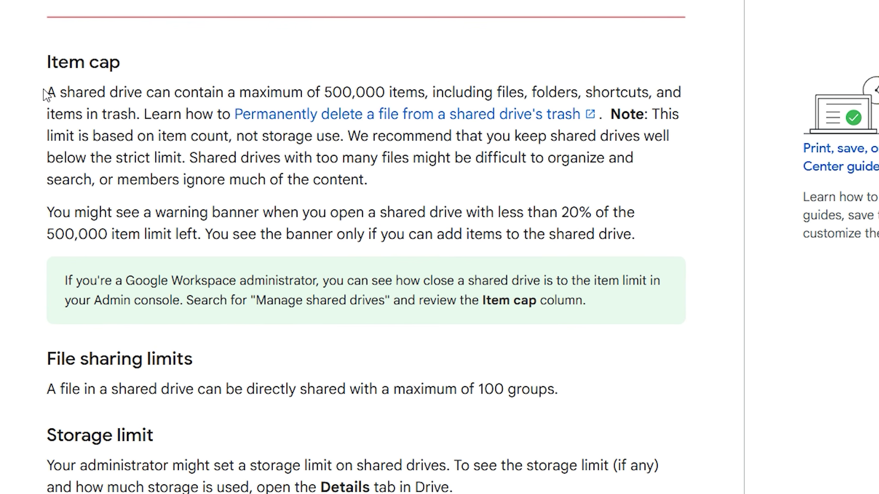
{"action": "left_click_drag", "start_coordinate": [110, 150], "coordinate": [352, 152]}
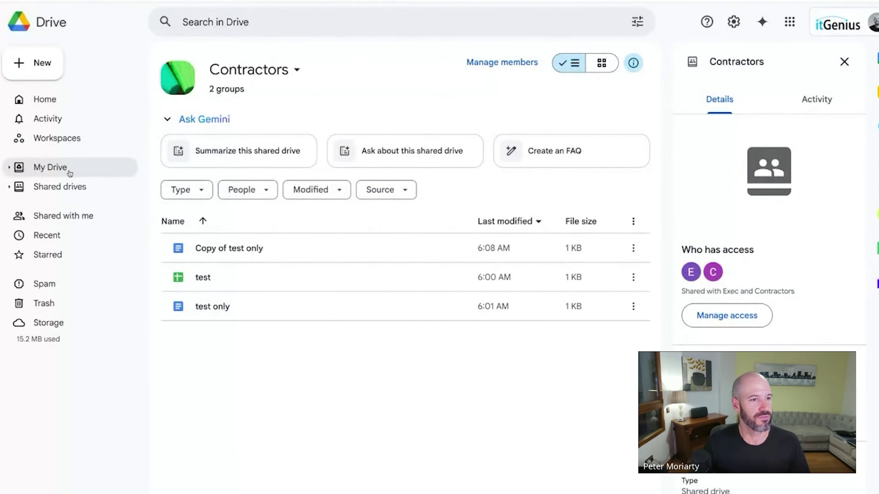
In Shared drives, rename the Exec drive to 01 Exec.
{"action": "left_click", "coordinate": [71, 185]}
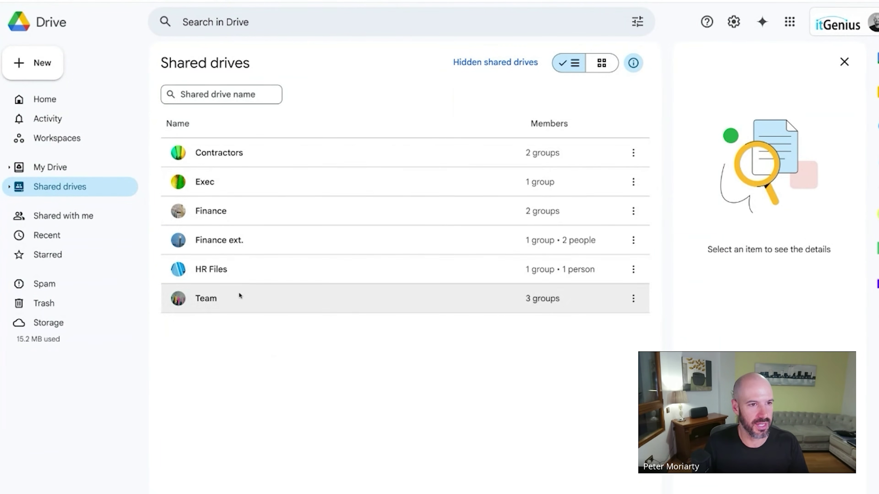
{"action": "right_click", "coordinate": [231, 183]}
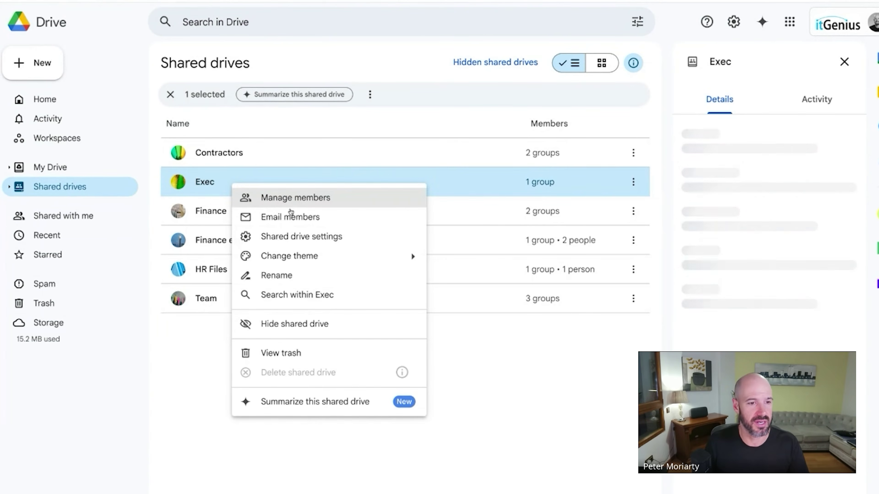
{"action": "left_click", "coordinate": [294, 275]}
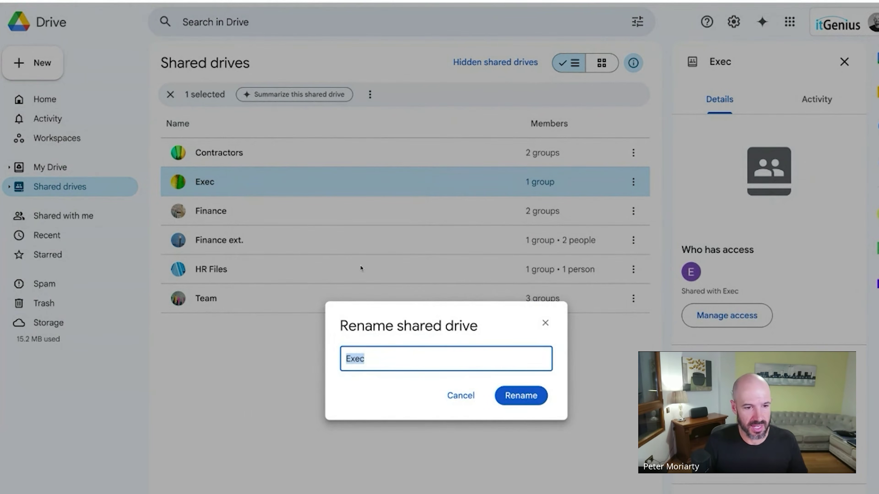
{"action": "key", "text": "Right"}
{"action": "key", "text": "Home"}
{"action": "type", "text": "01"}
{"action": "key", "text": "Return"}
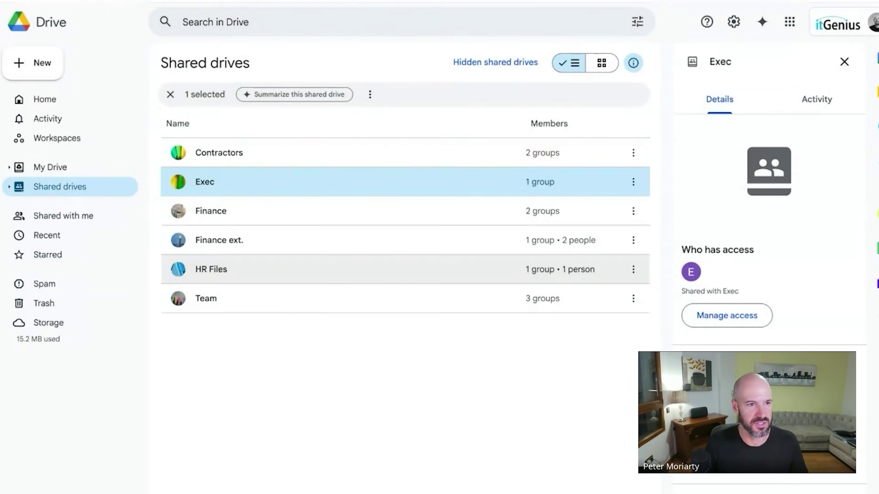
Rename the Finance shared drive to 02 Finance.
{"action": "right_click", "coordinate": [231, 213]}
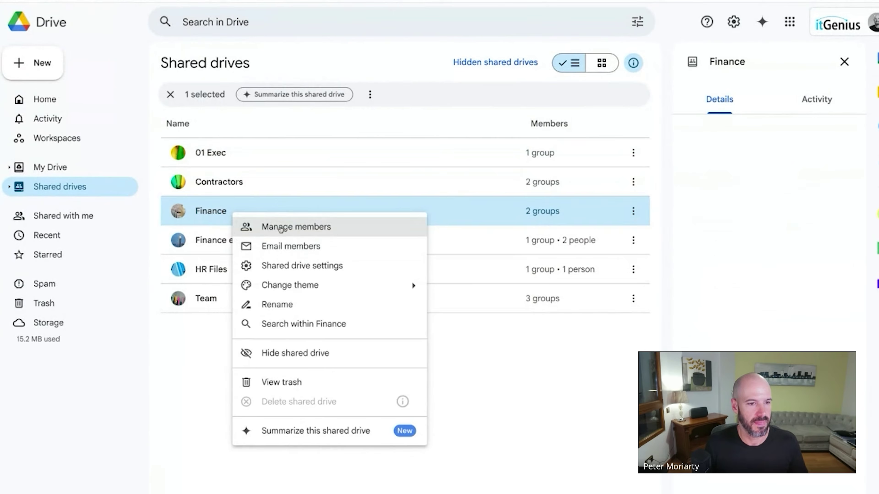
{"action": "left_click", "coordinate": [286, 305]}
{"action": "key", "text": "Home"}
{"action": "type", "text": "02"}
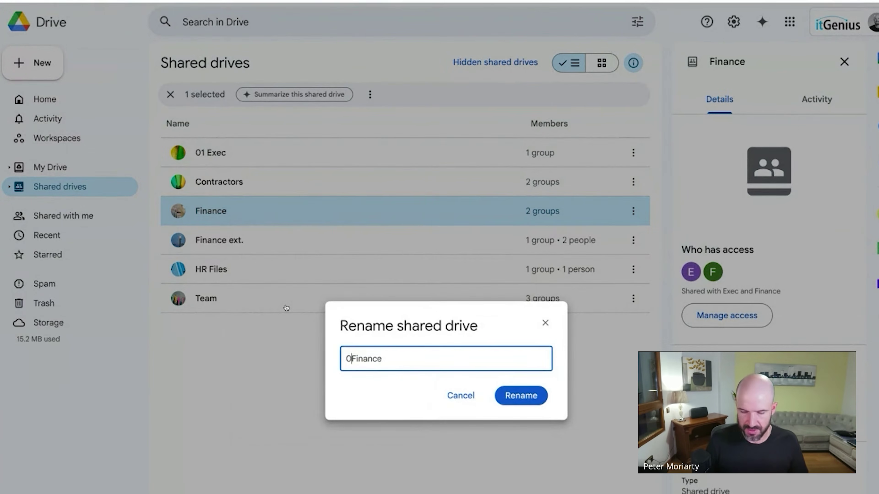
{"action": "key", "text": "Return"}
{"action": "right_click", "coordinate": [219, 288]}
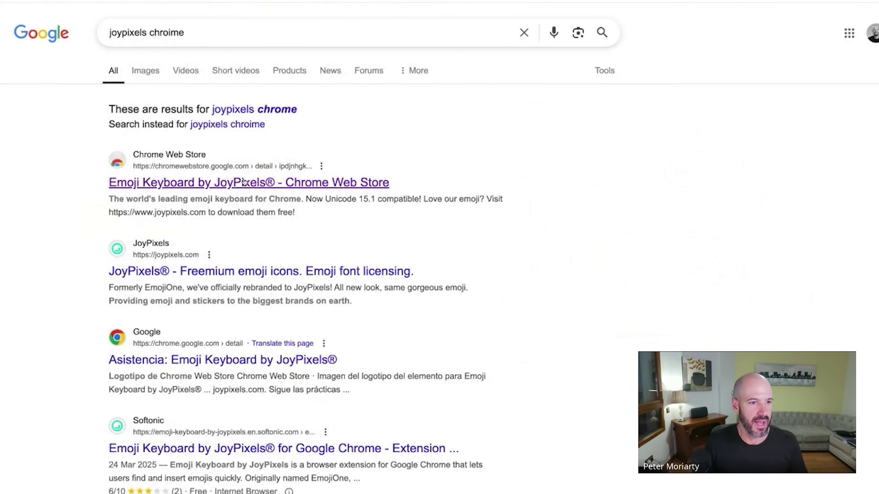
Add the Emoji Keyboard by JoyPixels extension to Chrome from its store page.
{"action": "left_click", "coordinate": [246, 182]}
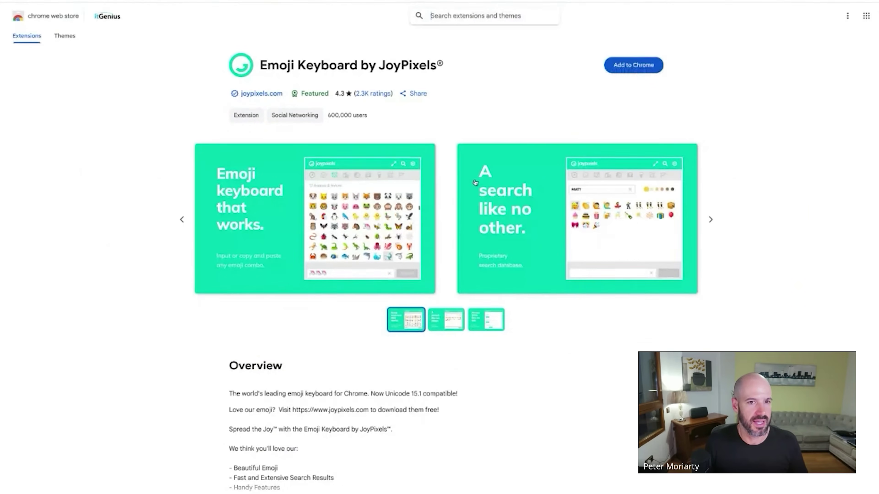
{"action": "left_click", "coordinate": [651, 64]}
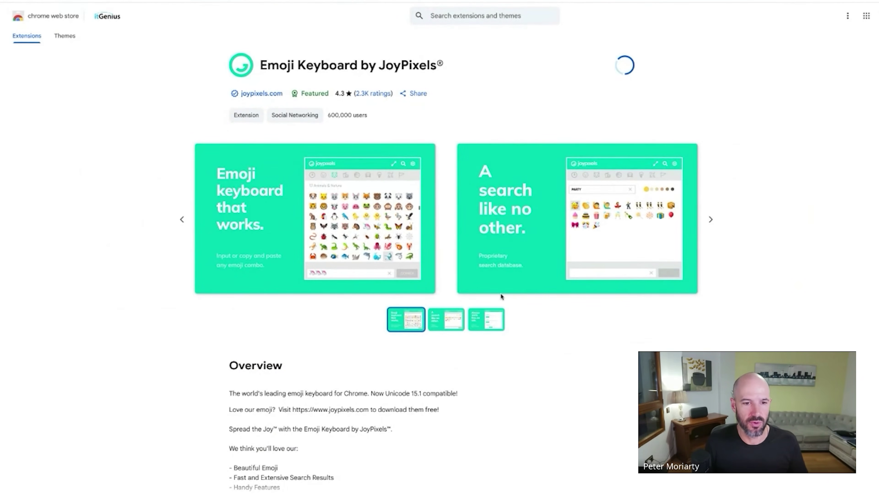
{"action": "left_click", "coordinate": [766, 2]}
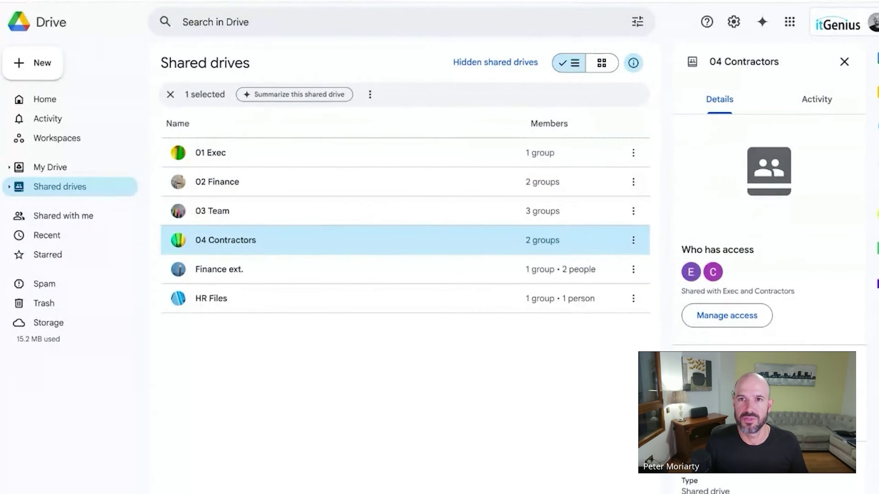
Reload Drive and prefix 01 Exec with the info emoji.
{"action": "key", "text": "ctrl+r"}
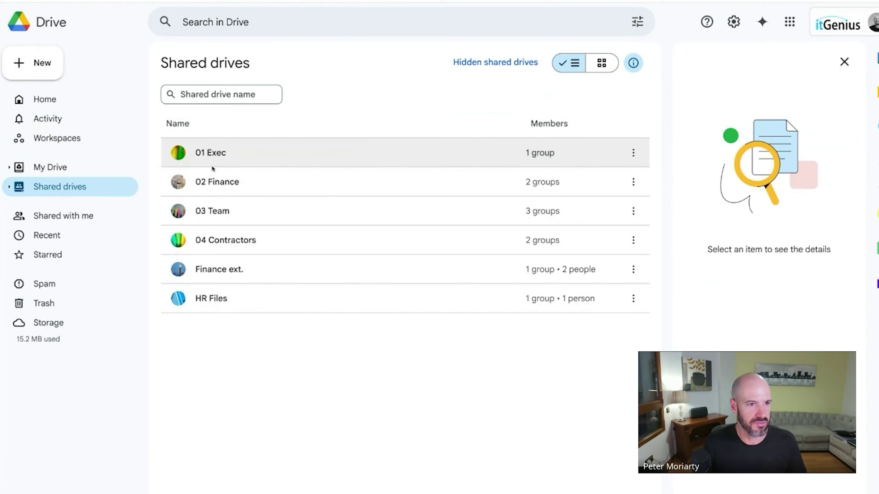
{"action": "right_click", "coordinate": [215, 155]}
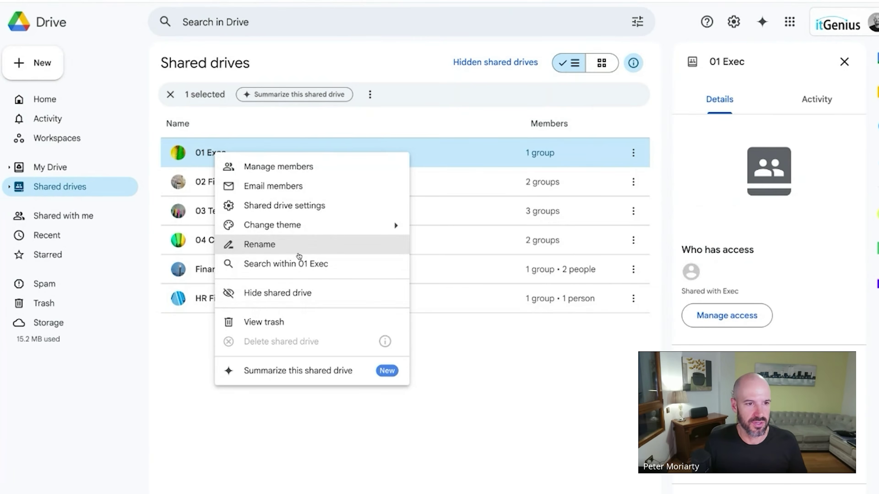
{"action": "left_click", "coordinate": [295, 253]}
{"action": "key", "text": "Left"}
{"action": "type", "text": "ℹ️"}
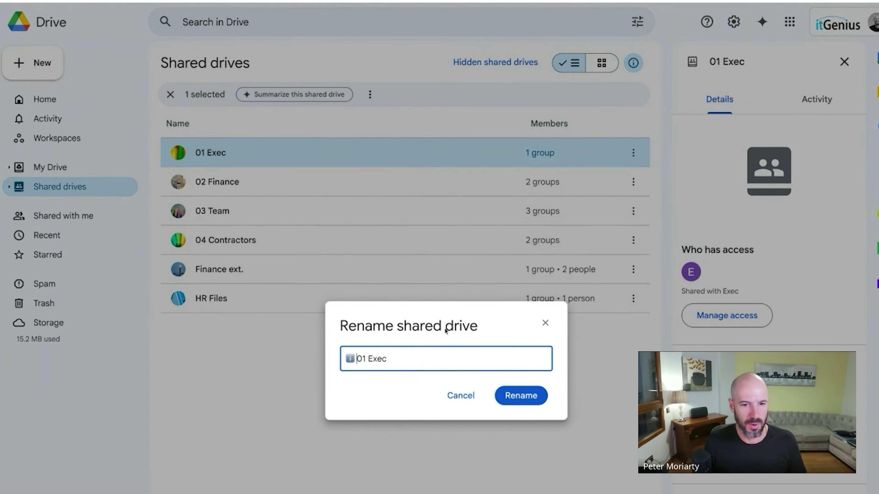
{"action": "left_click", "coordinate": [512, 396]}
Prefix 02 Finance with the info emoji.
{"action": "right_click", "coordinate": [234, 153]}
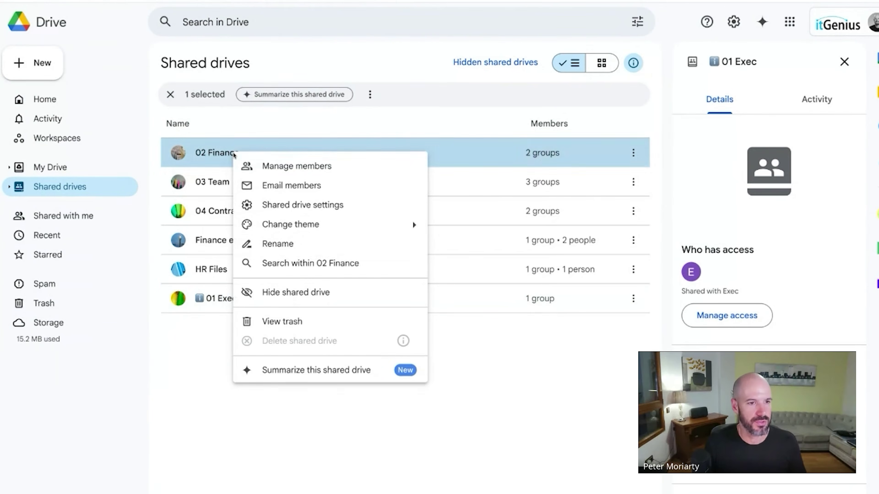
{"action": "left_click", "coordinate": [305, 250]}
{"action": "key", "text": "Left"}
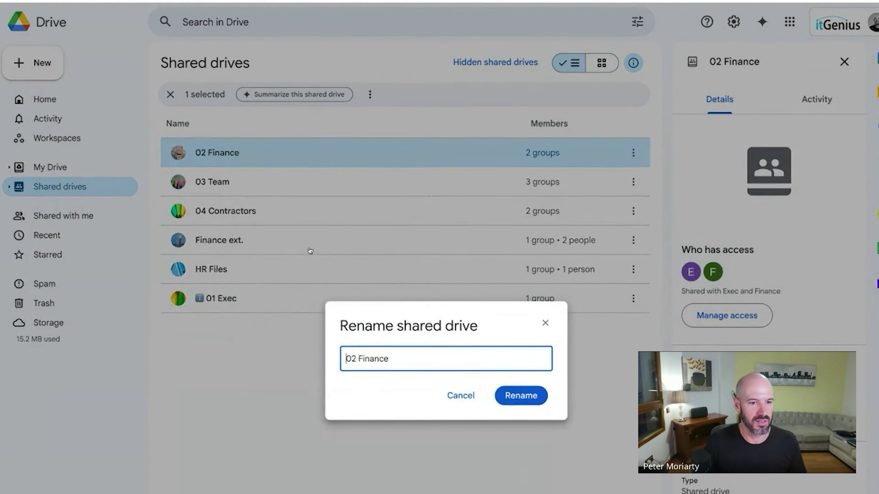
{"action": "type", "text": "ℹ"}
{"action": "key", "text": "Return"}
Add the emoji to 03 Team and 04 Contractors, then reload the drive list.
{"action": "right_click", "coordinate": [247, 155]}
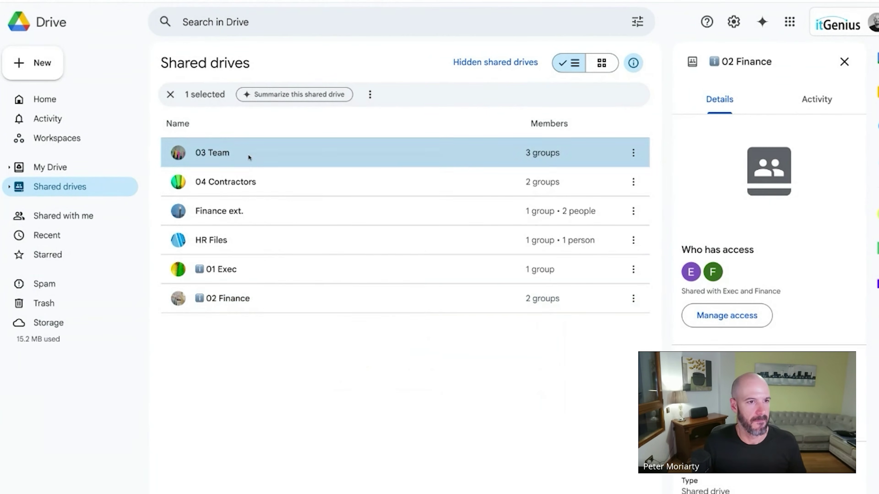
{"action": "left_click", "coordinate": [290, 247]}
{"action": "key", "text": "Left"}
{"action": "type", "text": "🛈"}
{"action": "key", "text": "Return"}
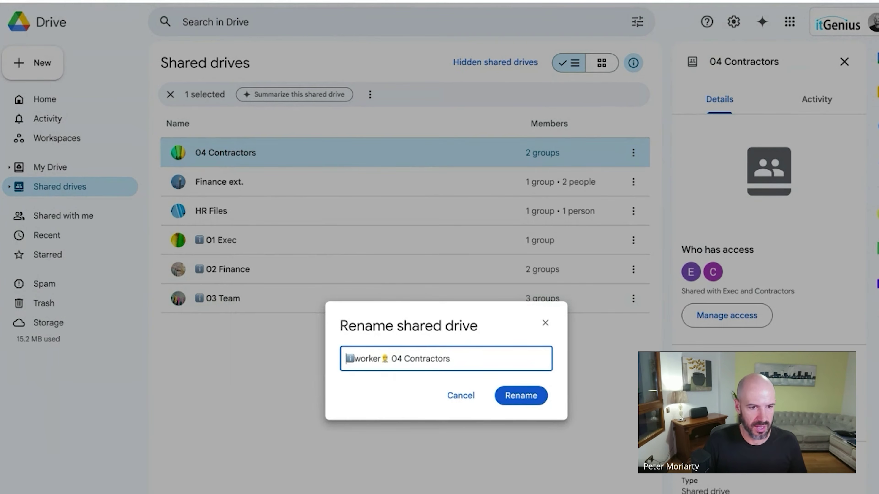
{"action": "key", "text": "Delete"}
{"action": "key", "text": "Delete"}
{"action": "key", "text": "Delete"}
{"action": "key", "text": "Delete"}
{"action": "key", "text": "Delete"}
{"action": "key", "text": "Delete"}
{"action": "key", "text": "Delete"}
{"action": "key", "text": "Delete"}
{"action": "key", "text": "Delete"}
{"action": "key", "text": "Return"}
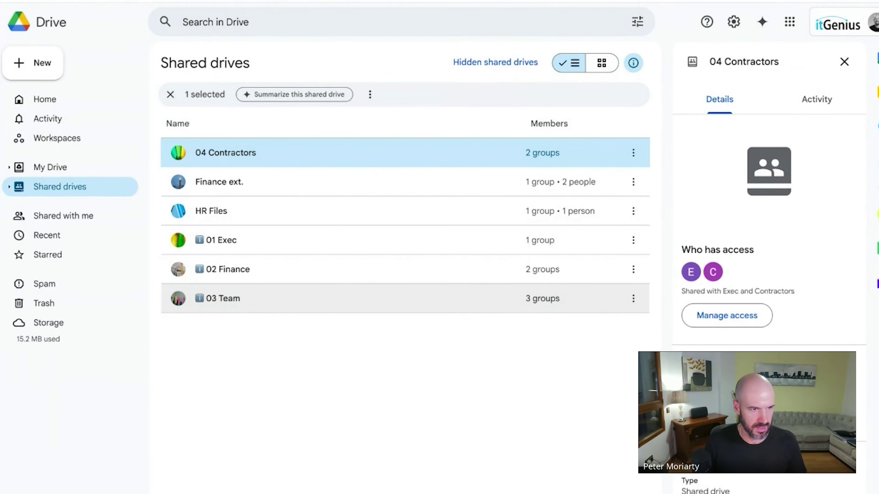
{"action": "left_click", "coordinate": [273, 367]}
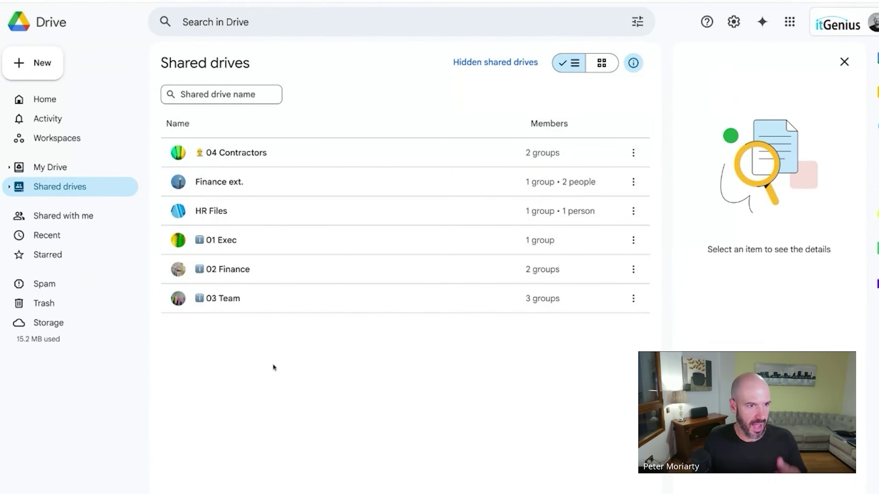
{"action": "key", "text": "super+r"}
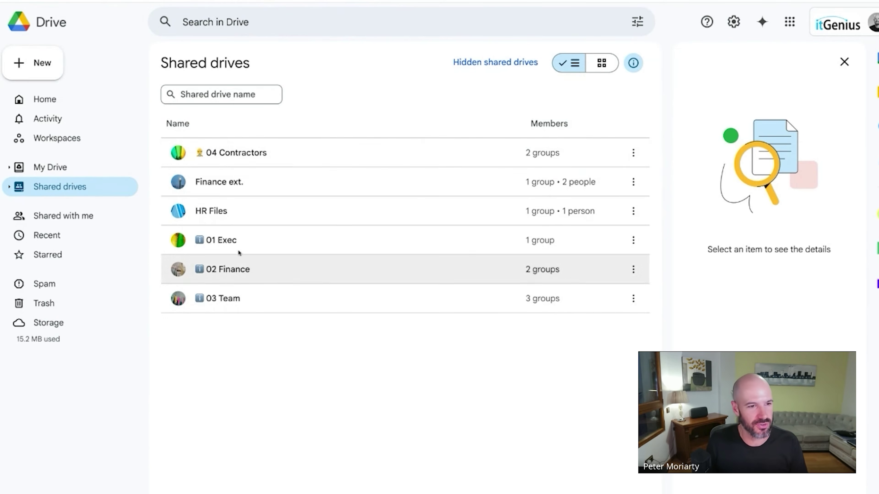
Correct the misplaced prefix so the drive reads 04 Contractors, then go to My Drive.
{"action": "left_click", "coordinate": [180, 240]}
{"action": "right_click", "coordinate": [235, 244]}
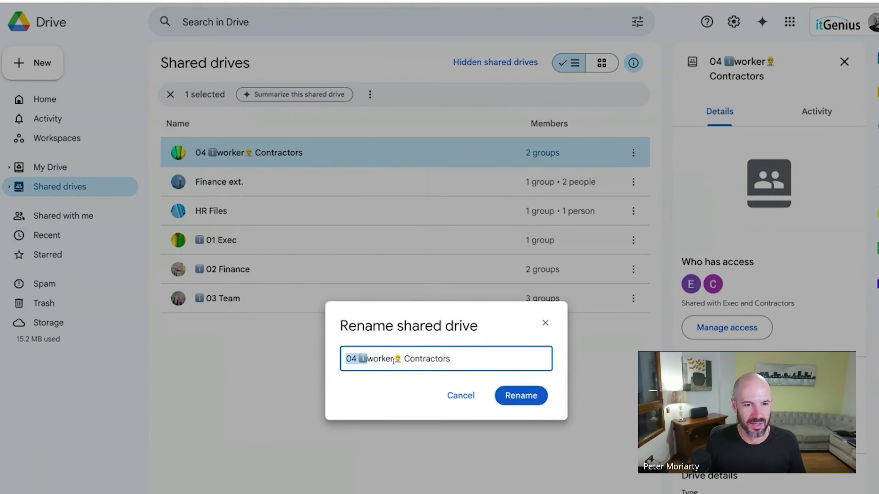
{"action": "key", "text": "shift+Left"}
{"action": "key", "text": "shift+Left"}
{"action": "key", "text": "shift+Left"}
{"action": "key", "text": "shift+Left"}
{"action": "key", "text": "shift+Left"}
{"action": "key", "text": "shift+Left"}
{"action": "key", "text": "shift+Left"}
{"action": "key", "text": "shift+Left"}
{"action": "key", "text": "shift+Left"}
{"action": "key", "text": "shift+Left"}
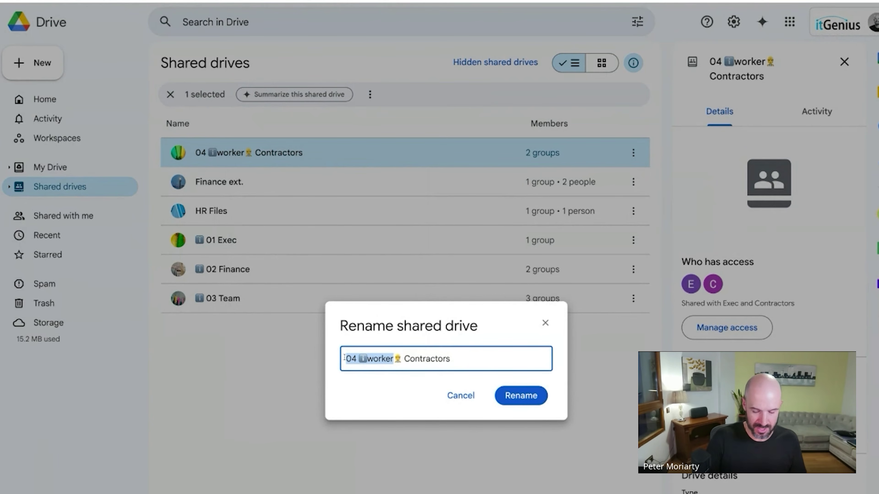
{"action": "key", "text": "BackSpace"}
{"action": "type", "text": "04"}
{"action": "key", "text": "Return"}
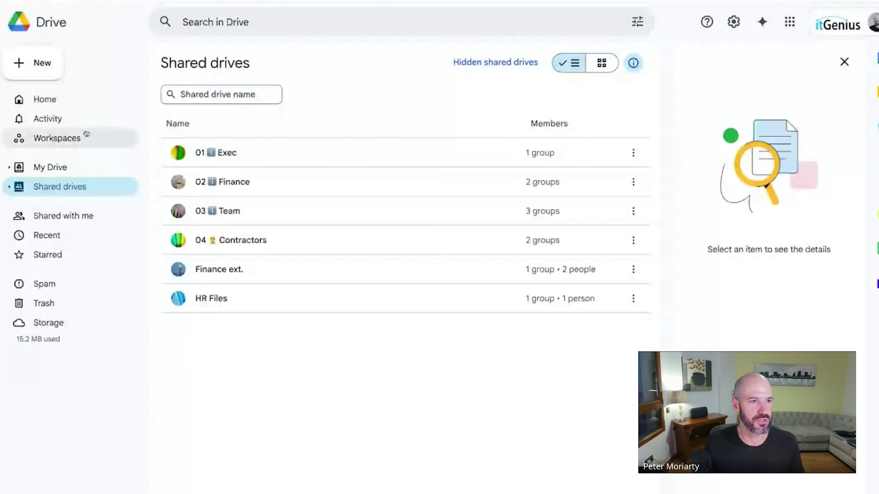
{"action": "left_click", "coordinate": [69, 166]}
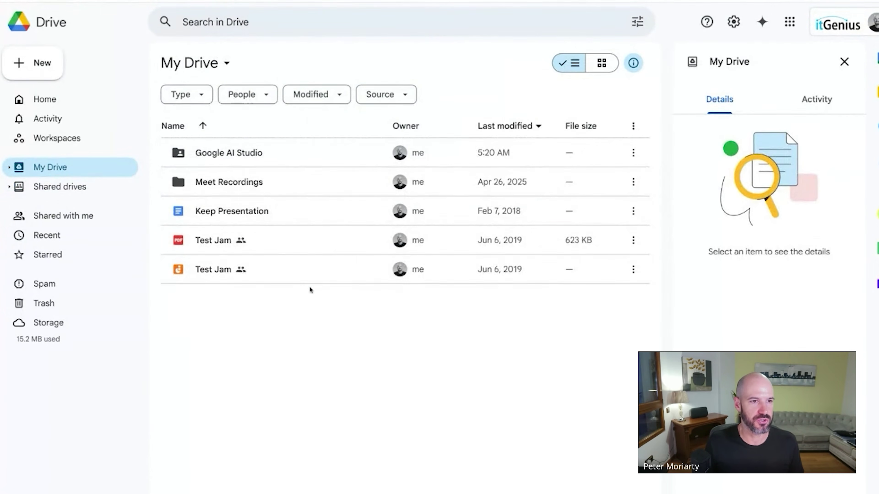
Drag My Drive items onto 01 Exec, cancelling the five-item move and moving three items instead.
{"action": "left_click_drag", "start_coordinate": [310, 289], "coordinate": [69, 187]}
{"action": "left_click", "coordinate": [224, 354]}
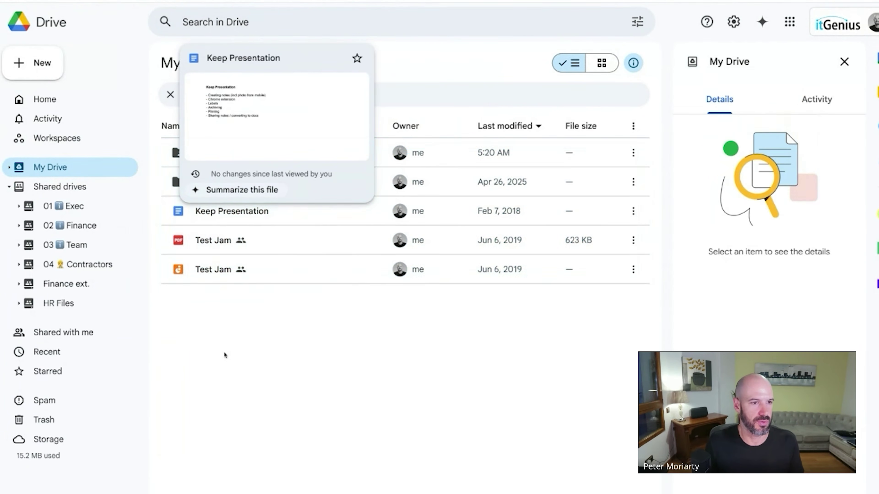
{"action": "left_click_drag", "start_coordinate": [259, 335], "coordinate": [64, 206]}
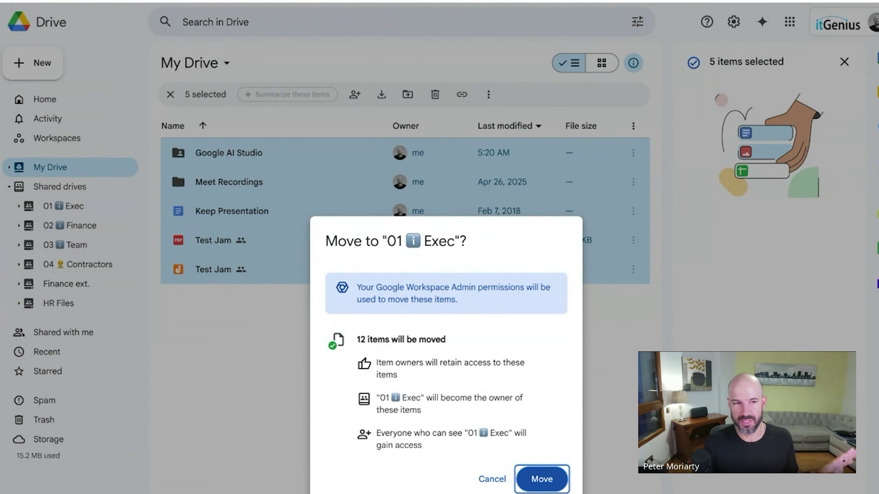
{"action": "key", "text": "Escape"}
{"action": "left_click_drag", "start_coordinate": [332, 341], "coordinate": [114, 207]}
Confirm the 01 Exec move, then move Test Doc and both Test Jam files back to My Drive.
{"action": "left_click", "coordinate": [588, 396]}
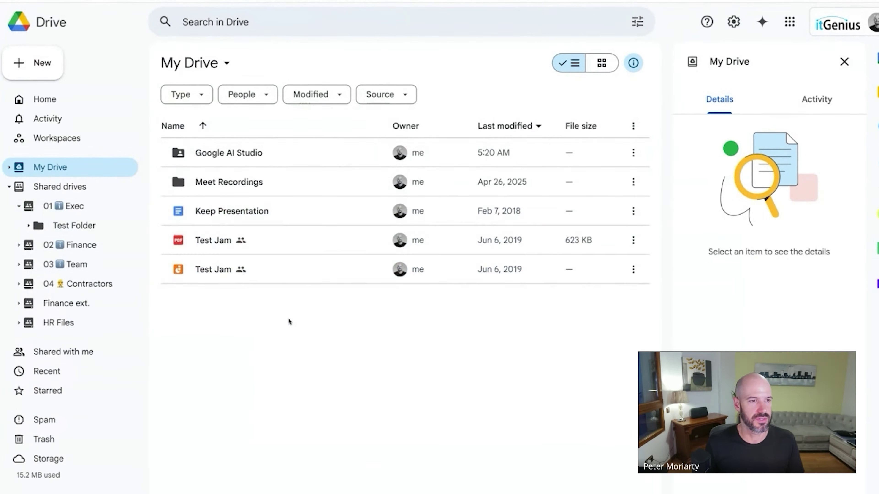
{"action": "left_click", "coordinate": [94, 209]}
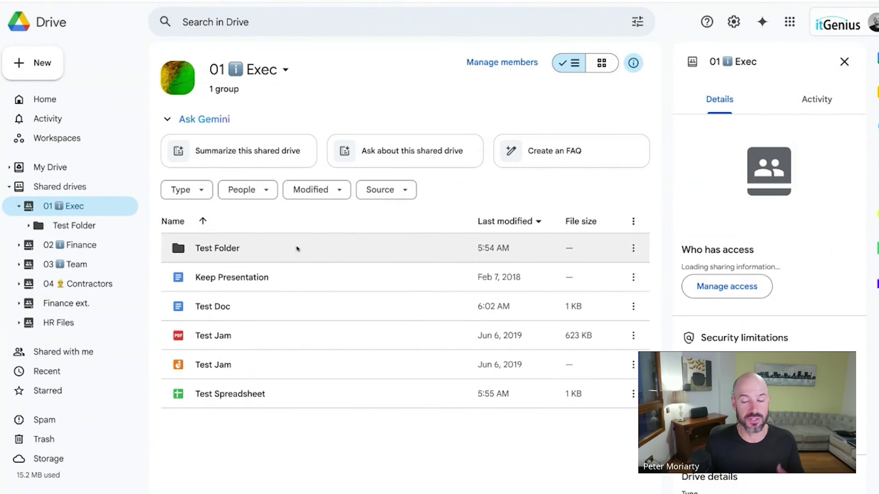
{"action": "left_click", "coordinate": [295, 354]}
{"action": "left_click", "coordinate": [234, 315], "text": "shift"}
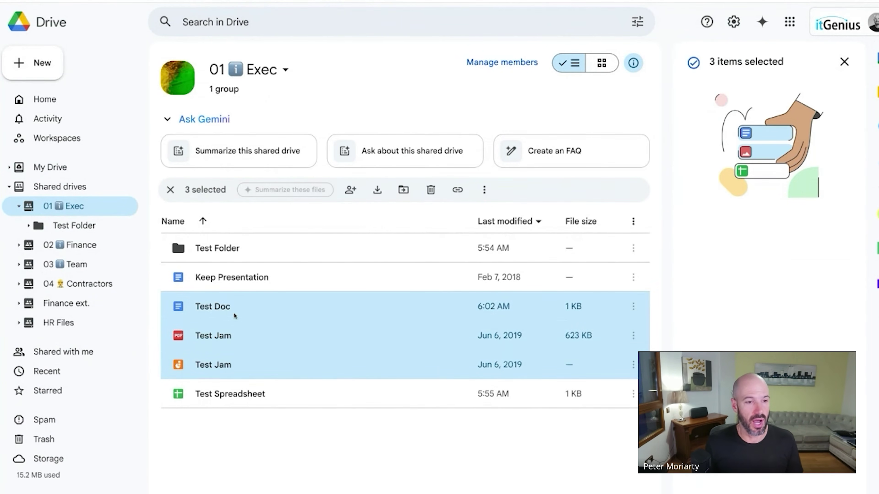
{"action": "left_click_drag", "start_coordinate": [224, 311], "coordinate": [57, 165]}
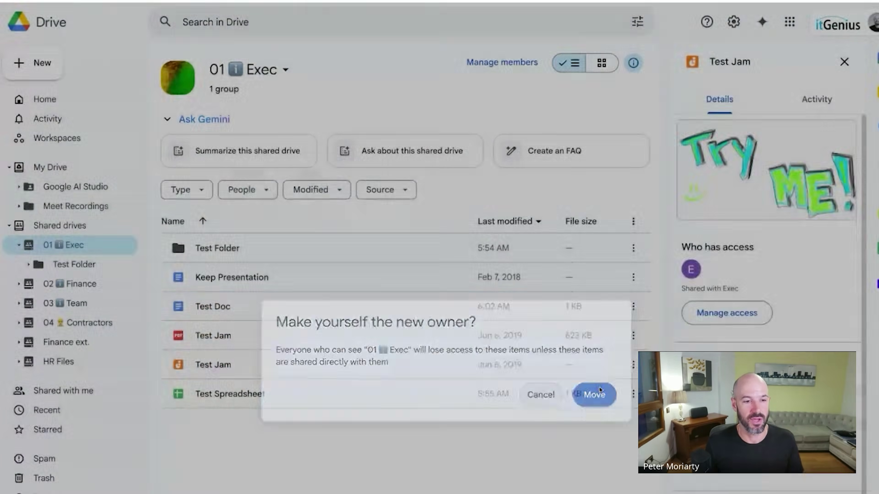
{"action": "left_click", "coordinate": [599, 390]}
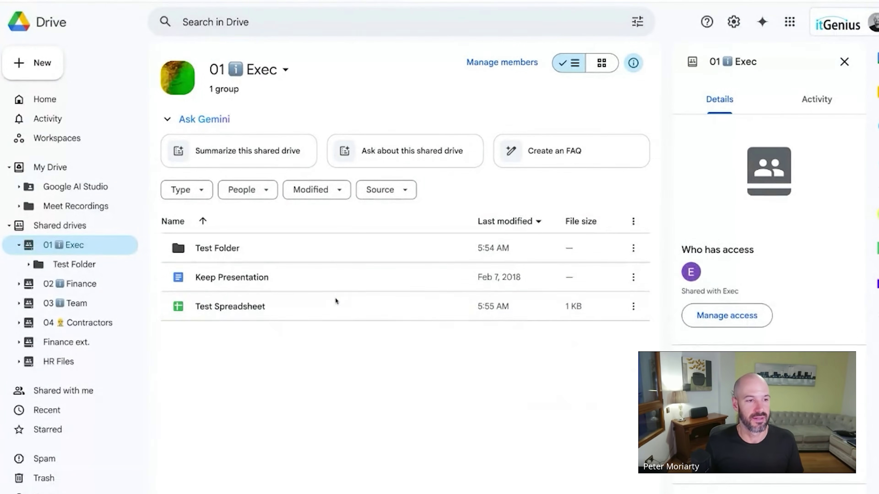
{"action": "left_click", "coordinate": [75, 168]}
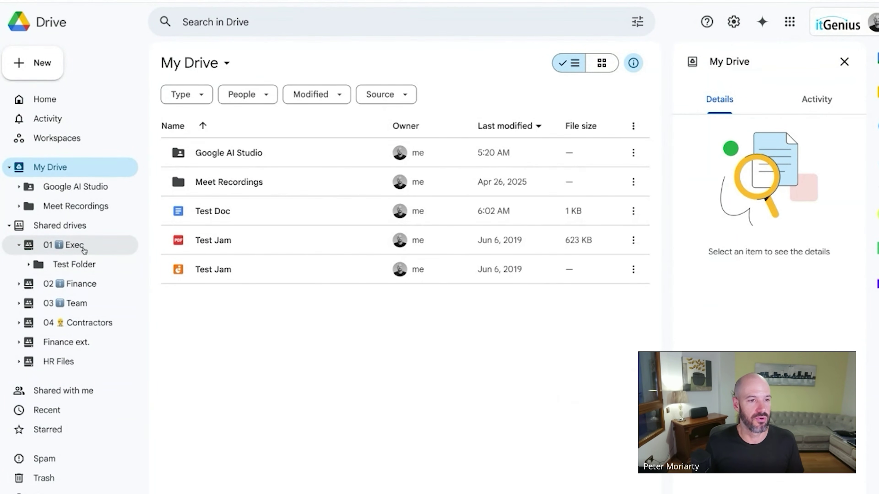
Select four My Drive items, start dragging them, then clear the selection.
{"action": "left_click_drag", "start_coordinate": [506, 378], "coordinate": [151, 180]}
{"action": "left_click_drag", "start_coordinate": [234, 184], "coordinate": [233, 186]}
{"action": "left_click", "coordinate": [266, 317]}
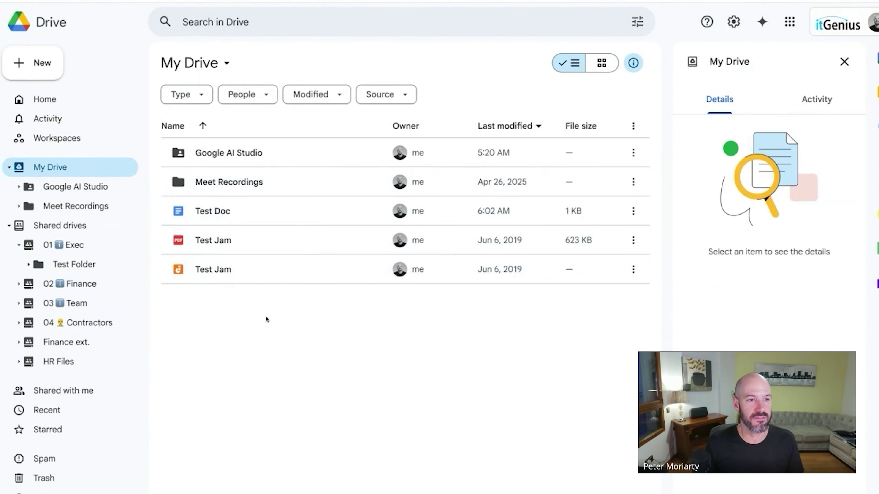
Create a folder named Team Files in My Drive and open it.
{"action": "key", "text": "shift+f"}
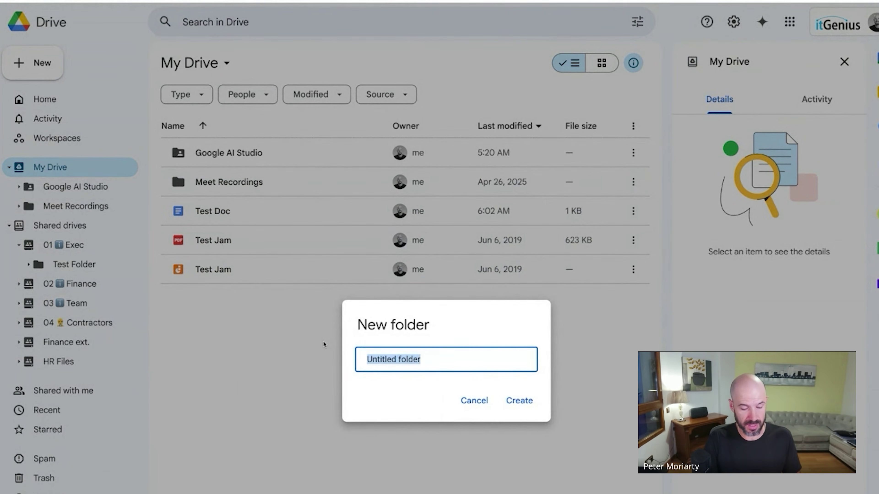
{"action": "type", "text": "Team Files"}
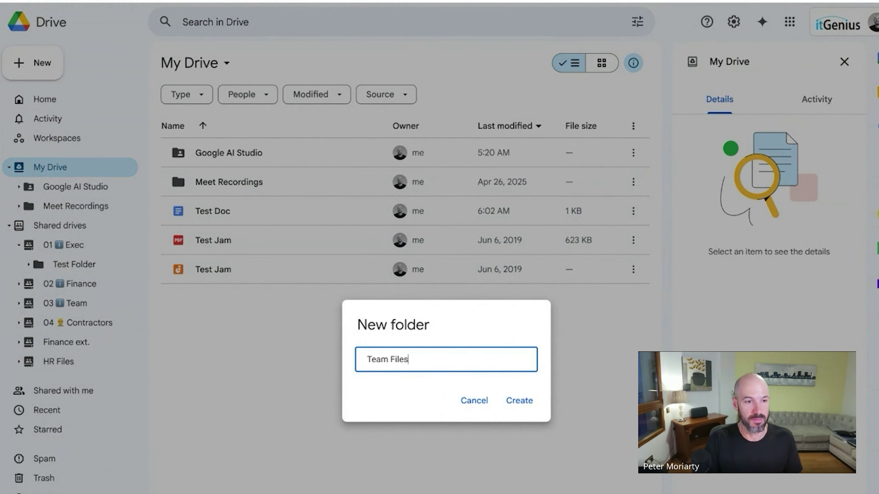
{"action": "key", "text": "Return"}
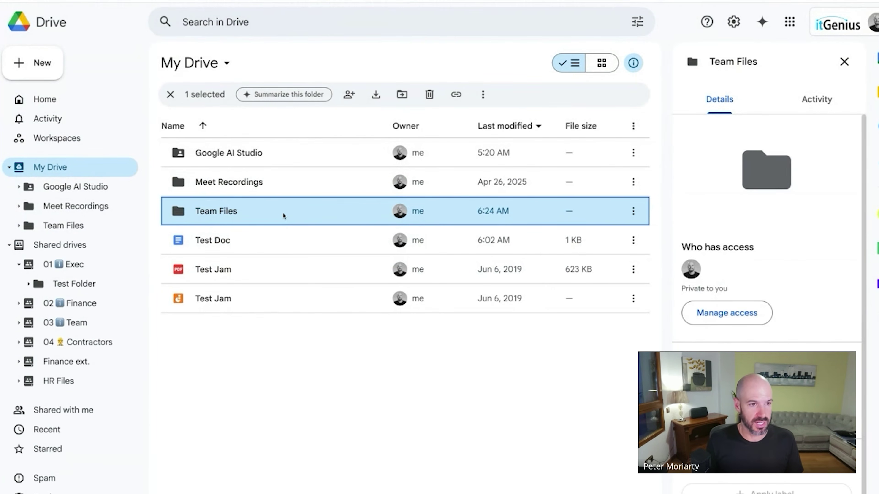
{"action": "double_click", "coordinate": [283, 215]}
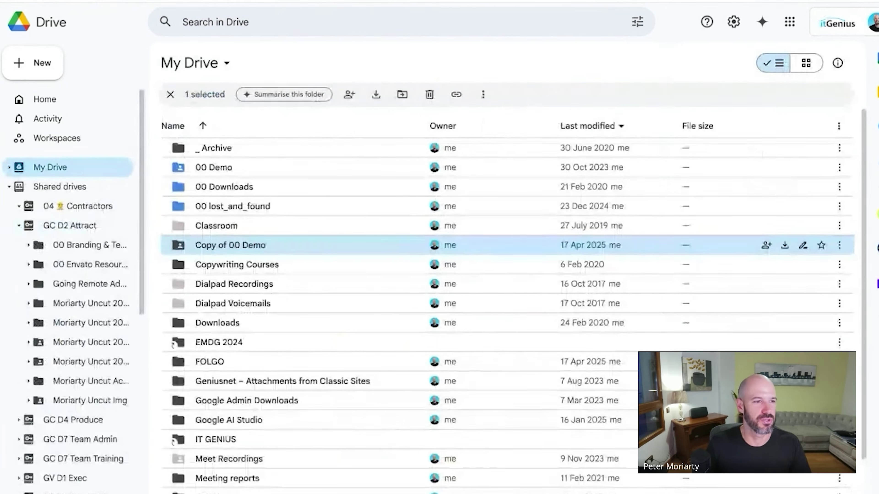
Collapse the GC D2 Attract tree and scroll to shared drives 01 Board through 11 Uplevel.
{"action": "left_click", "coordinate": [19, 225]}
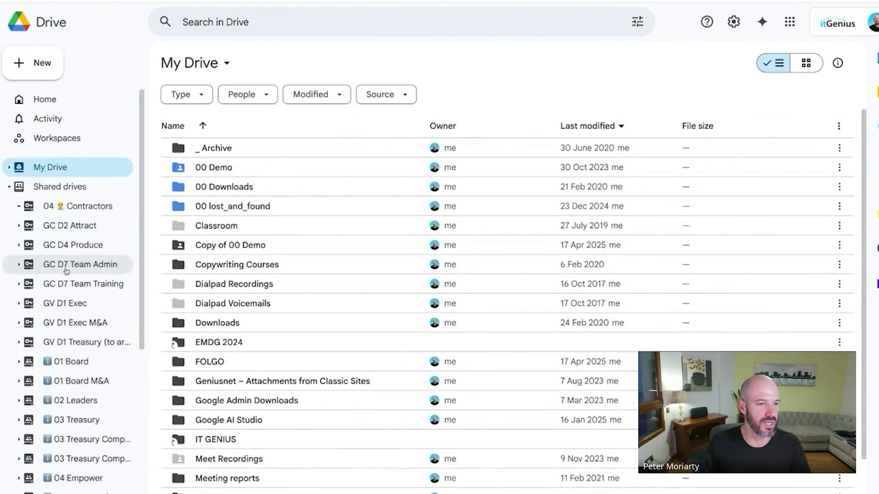
{"action": "scroll", "coordinate": [66, 271], "scroll_direction": "down", "scroll_amount": 5}
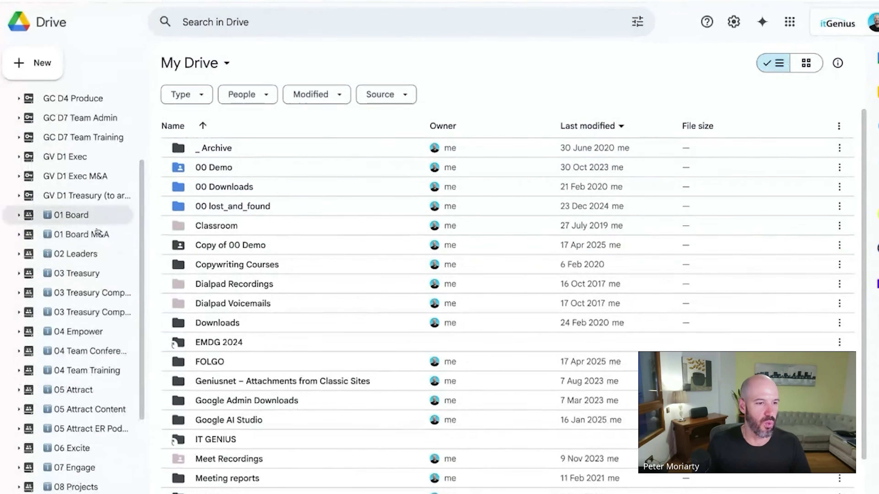